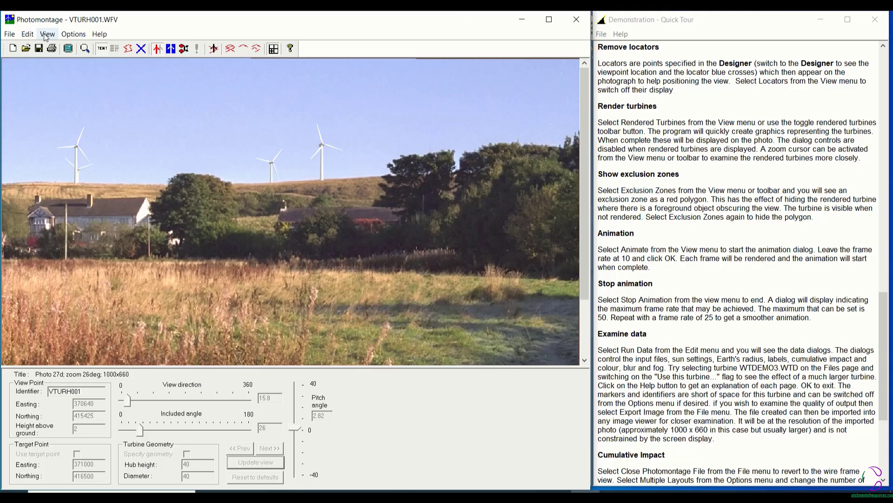
# - Show the exclusion zones on the photograph and hide them again
pyautogui.click(46, 35)
pyautogui.click(76, 139)
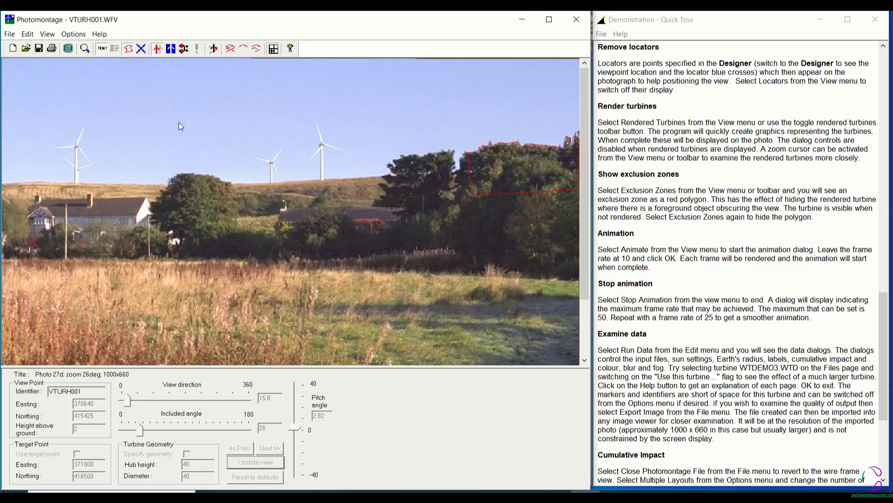
pyautogui.click(47, 34)
pyautogui.click(83, 140)
# - Animate the rendered turbines at 10 frames per second, and stop the animation
pyautogui.click(47, 34)
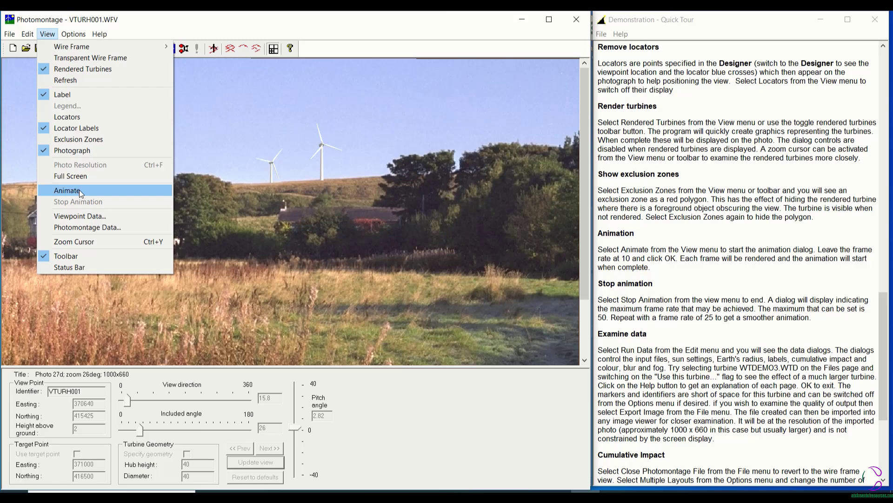
pyautogui.click(67, 190)
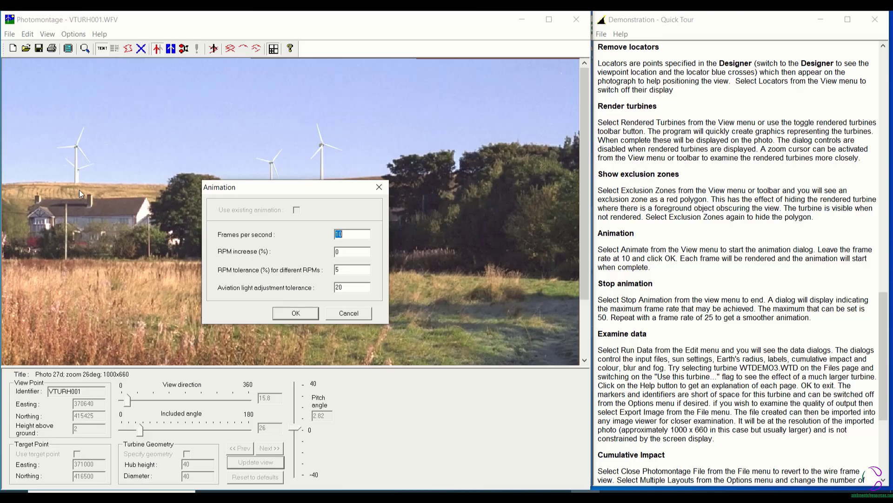
pyautogui.click(289, 315)
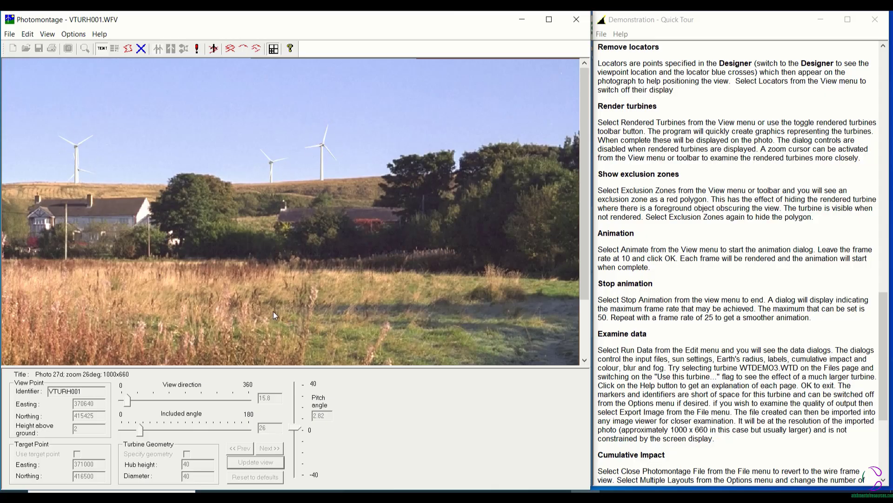
pyautogui.click(47, 35)
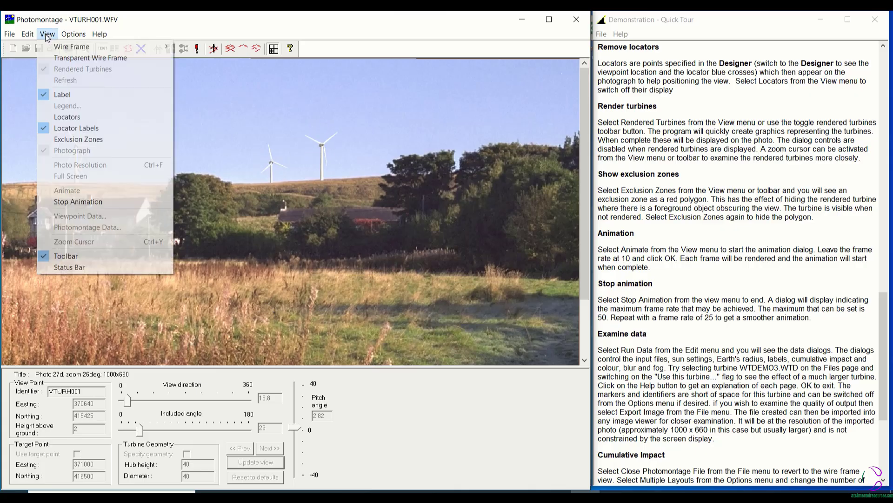
pyautogui.click(74, 202)
pyautogui.click(339, 291)
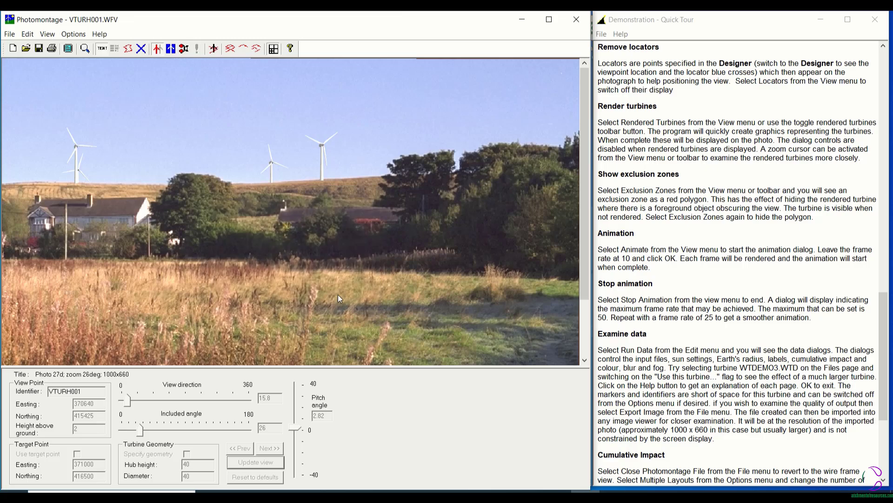
# - Generate a smoother turbine animation at 25 frames per second without reusing the existing animation
pyautogui.click(47, 35)
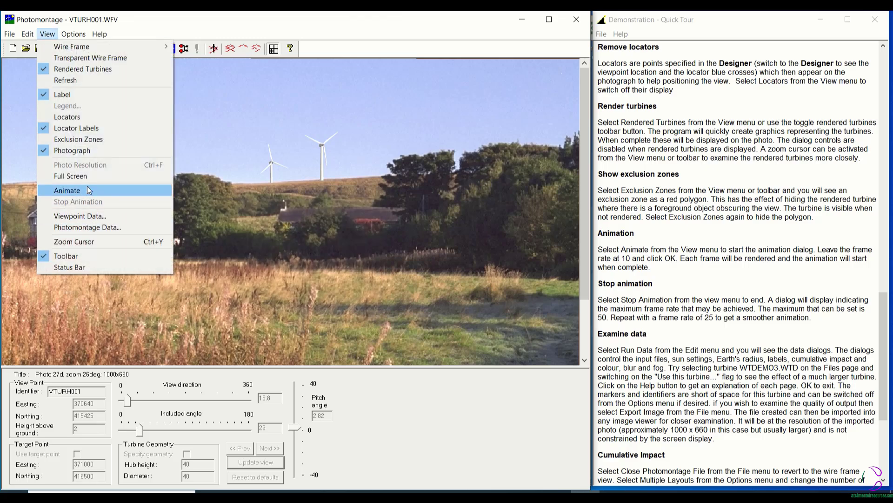
pyautogui.click(65, 191)
pyautogui.doubleClick(346, 234)
pyautogui.write('25')
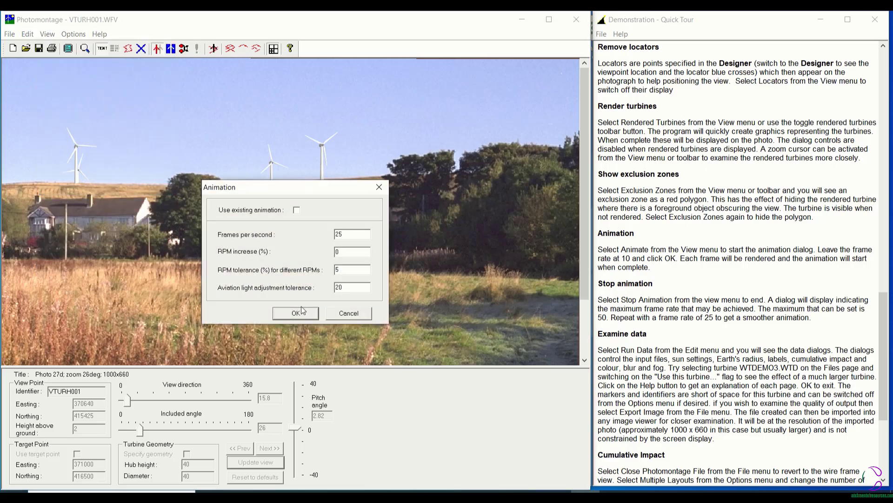
pyautogui.click(295, 313)
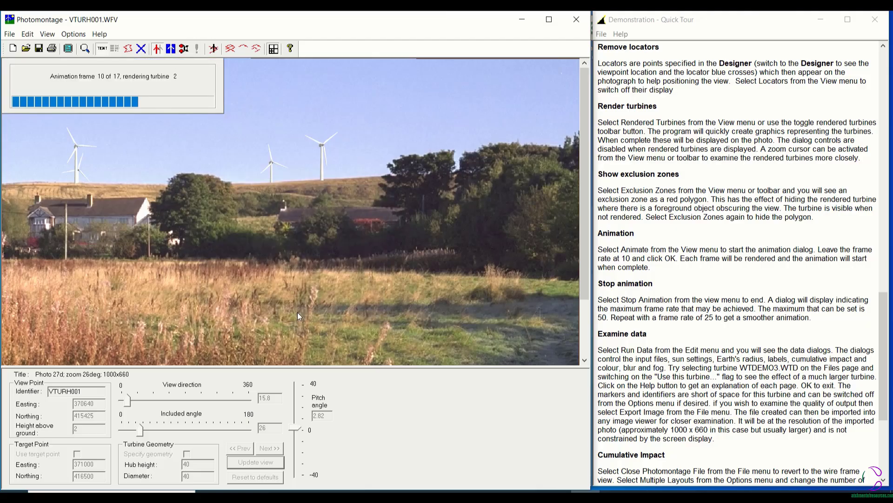
# - Stop the running turbine animation and dismiss the frame rate message
pyautogui.moveTo(883, 307); pyautogui.dragTo(876, 365)
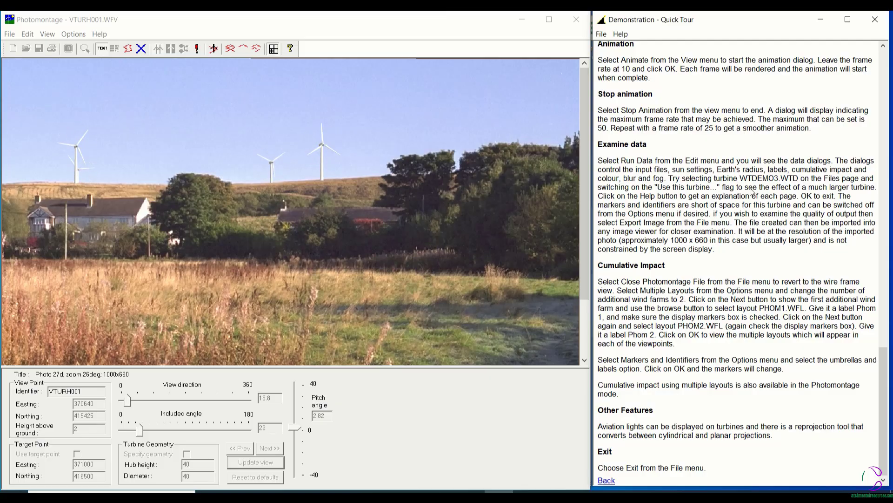
pyautogui.click(27, 34)
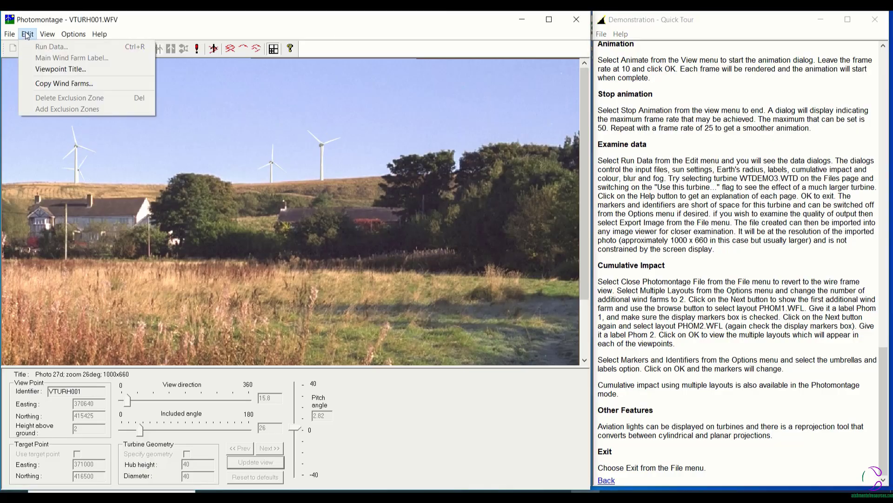
pyautogui.click(450, 266)
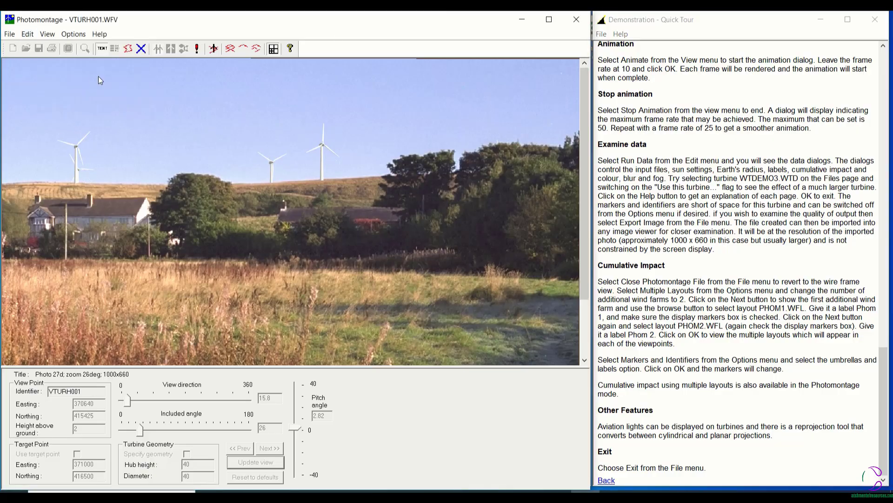
pyautogui.click(47, 34)
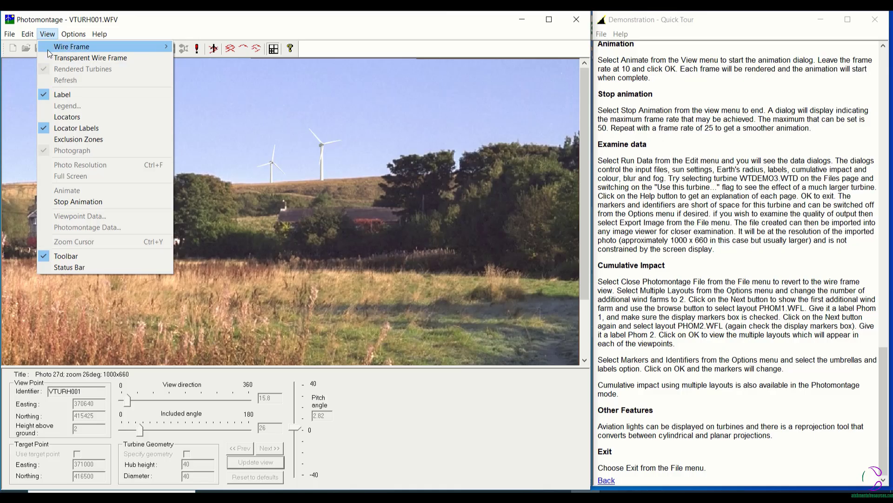
pyautogui.click(90, 202)
pyautogui.click(321, 284)
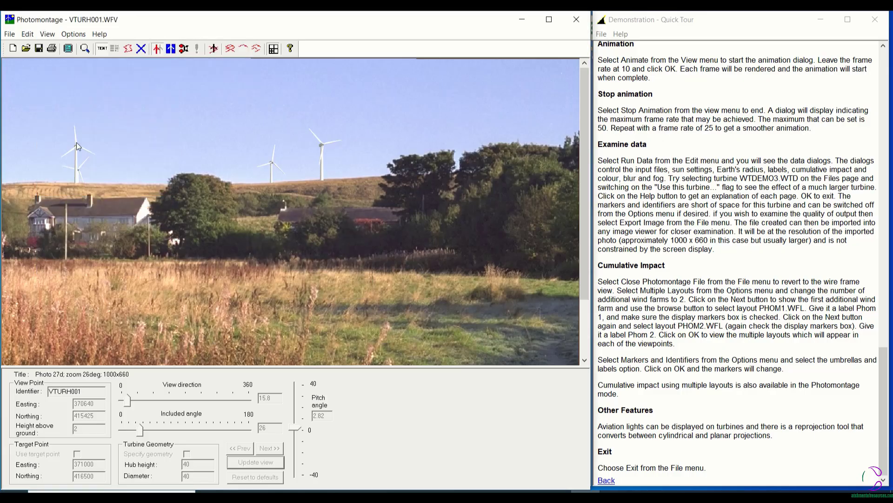
# - Set the run data's wind turbine file to WTDEMO3.WTD and use this turbine in preference to any in the layout file
pyautogui.click(27, 35)
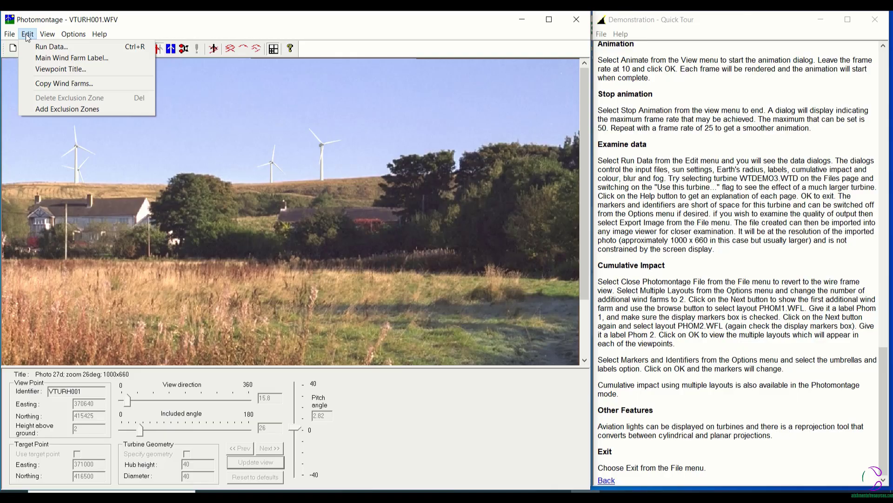
pyautogui.click(52, 46)
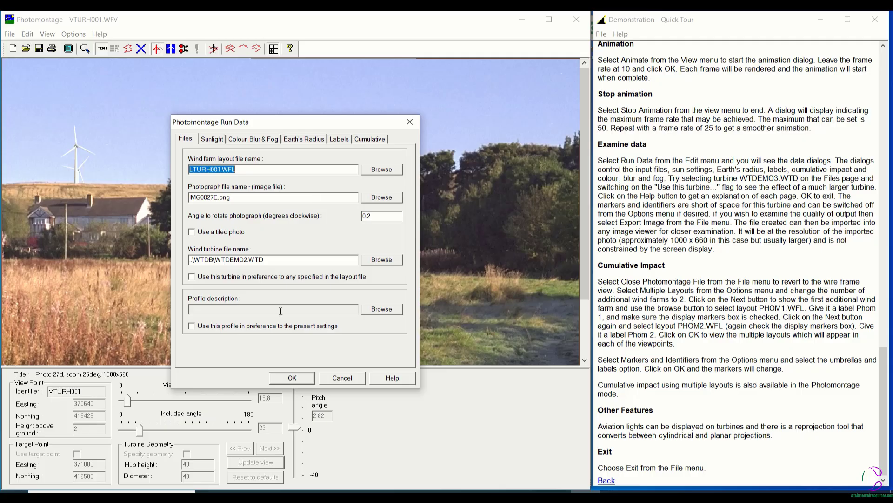
pyautogui.click(380, 259)
pyautogui.click(228, 162)
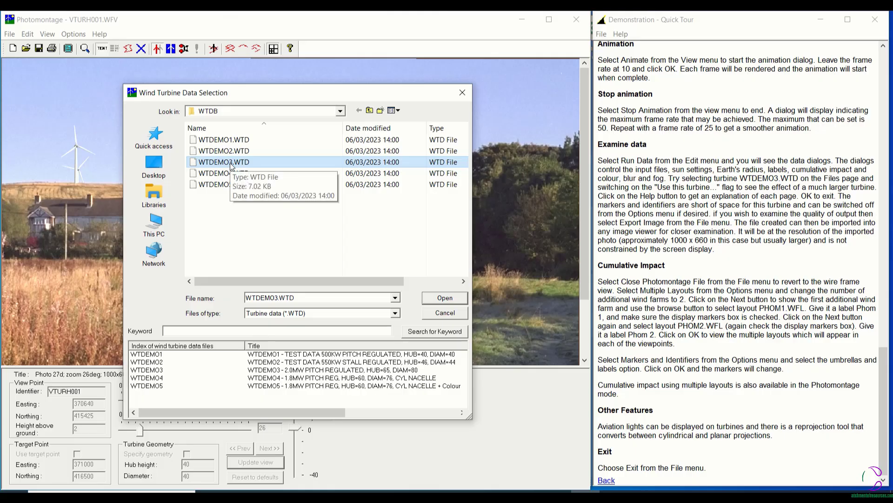
pyautogui.click(443, 297)
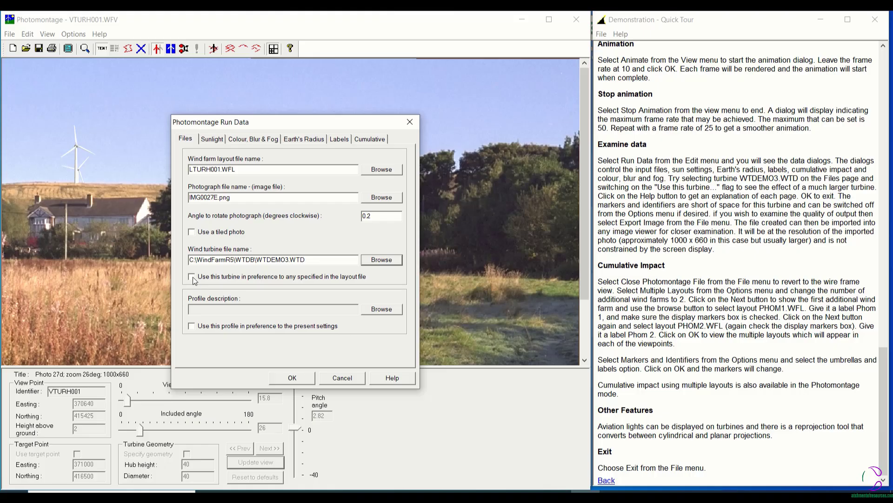
pyautogui.click(192, 276)
pyautogui.click(301, 378)
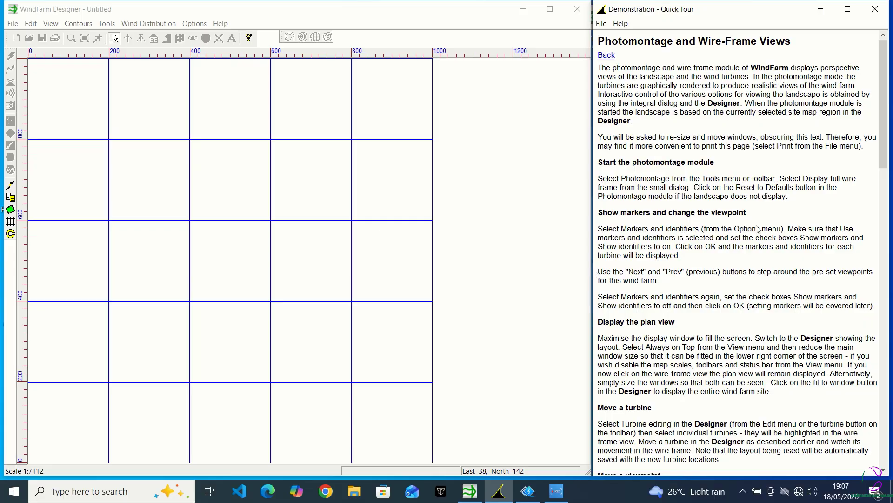
# - Open the recent project TURH.WFP in WindFarm Designer
pyautogui.click(13, 24)
pyautogui.moveTo(104, 26)
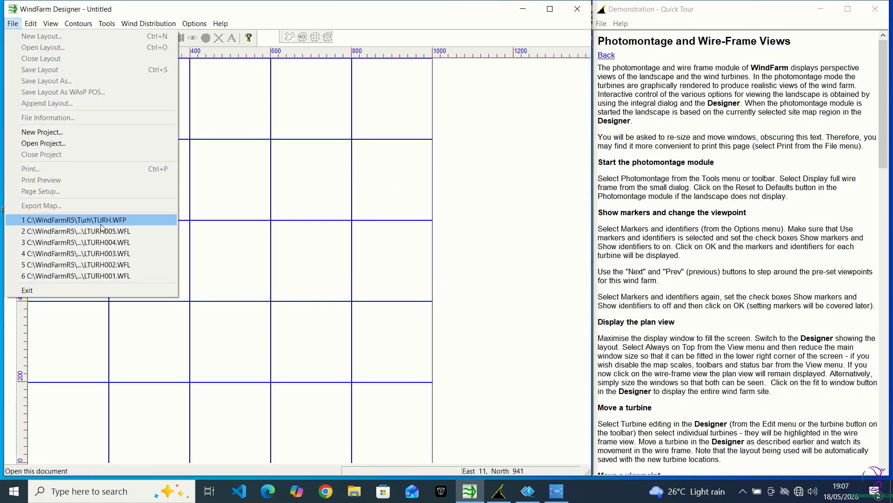
pyautogui.click(99, 220)
# - Start the Photomontage module with the full wire frame displayed and reset the viewpoint to its defaults
pyautogui.click(107, 24)
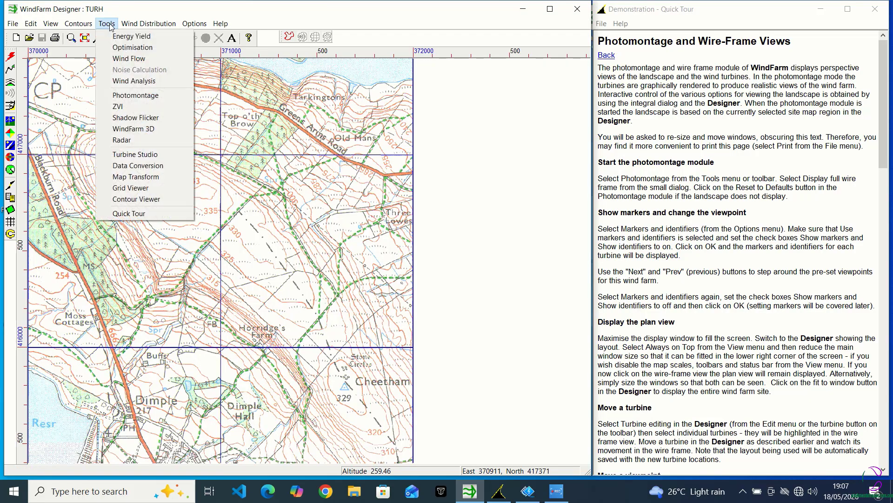
pyautogui.click(131, 102)
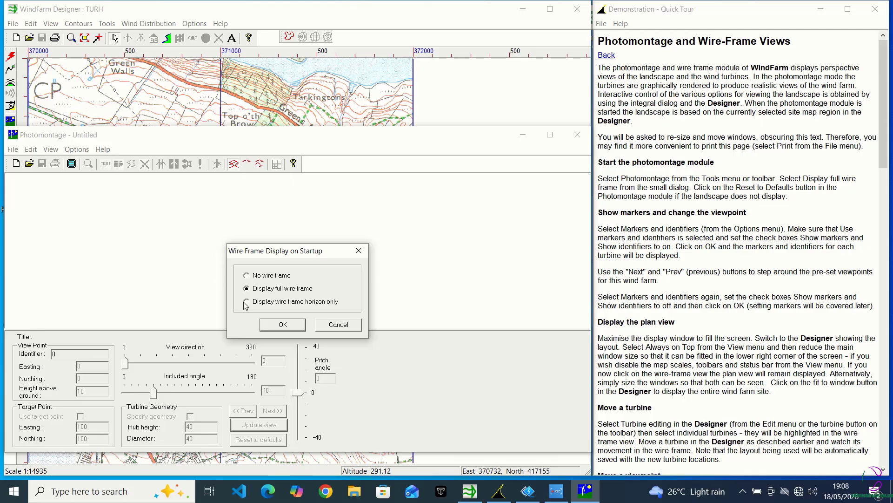
pyautogui.click(296, 326)
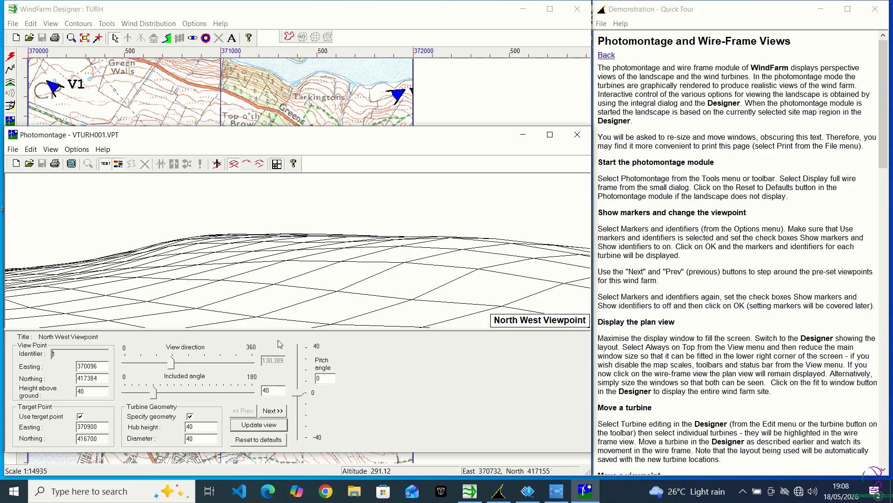
pyautogui.click(240, 440)
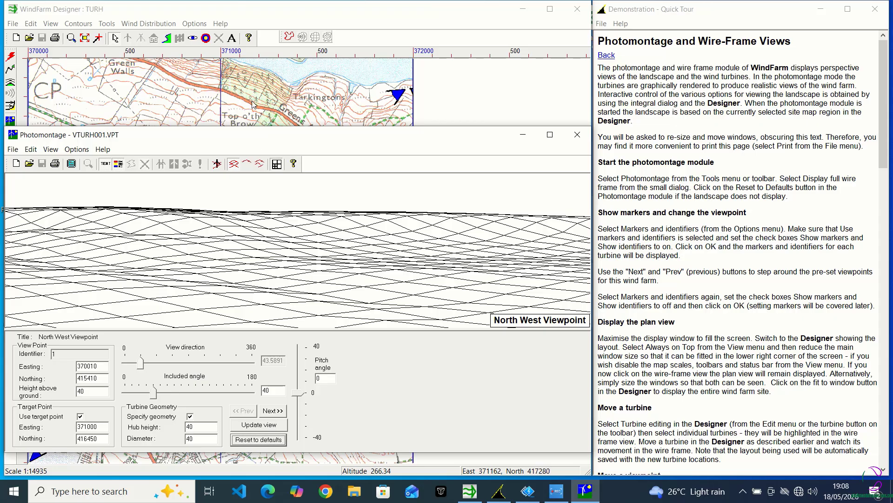
pyautogui.click(195, 243)
# - Enable Show markers and Show identifiers for the turbines, keeping the Use markers and identifiers type
pyautogui.click(75, 149)
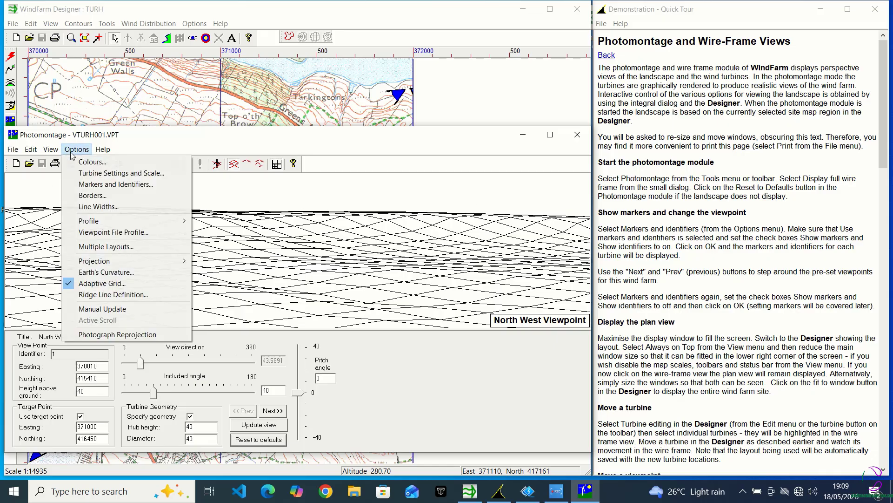
pyautogui.click(95, 184)
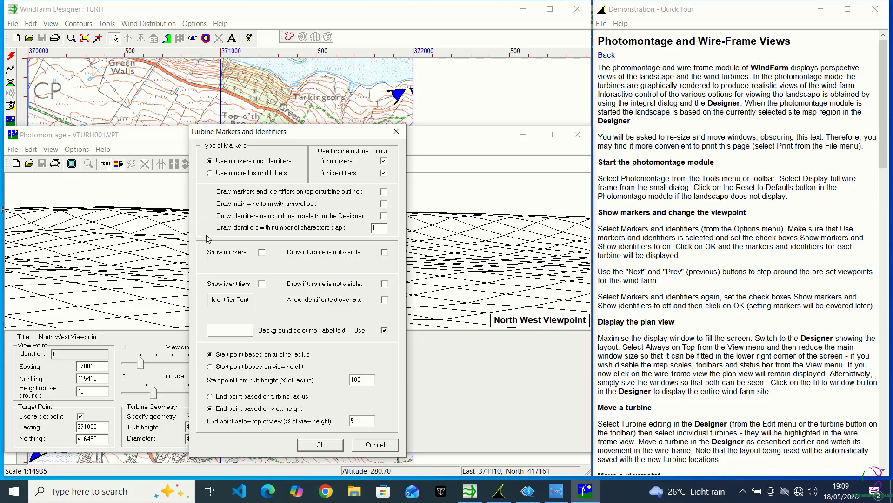
pyautogui.click(260, 252)
pyautogui.click(263, 283)
pyautogui.click(310, 445)
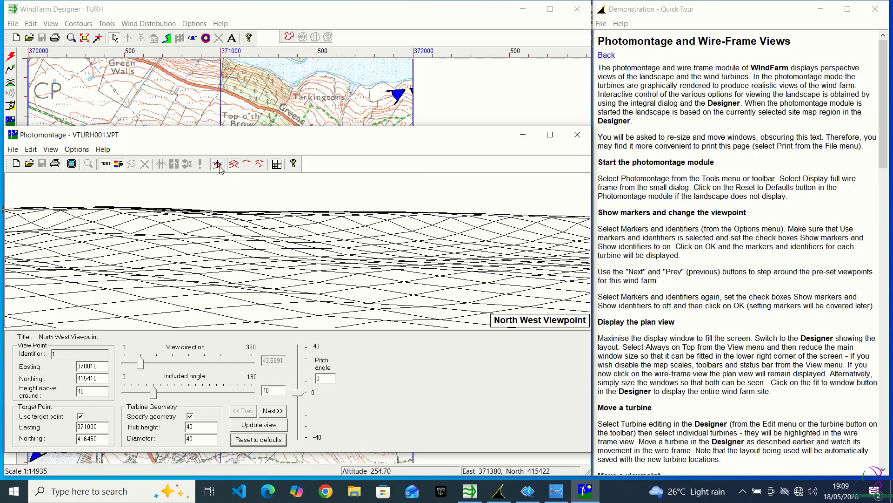
# - Compare the alternative wire-frame display modes with the full wire frame, ending on the full wire frame
pyautogui.click(247, 163)
pyautogui.click(234, 166)
pyautogui.click(247, 165)
pyautogui.click(234, 167)
pyautogui.click(259, 164)
pyautogui.click(234, 165)
# - Enable drawing of markers and identifiers even when the turbine is not visible
pyautogui.click(77, 148)
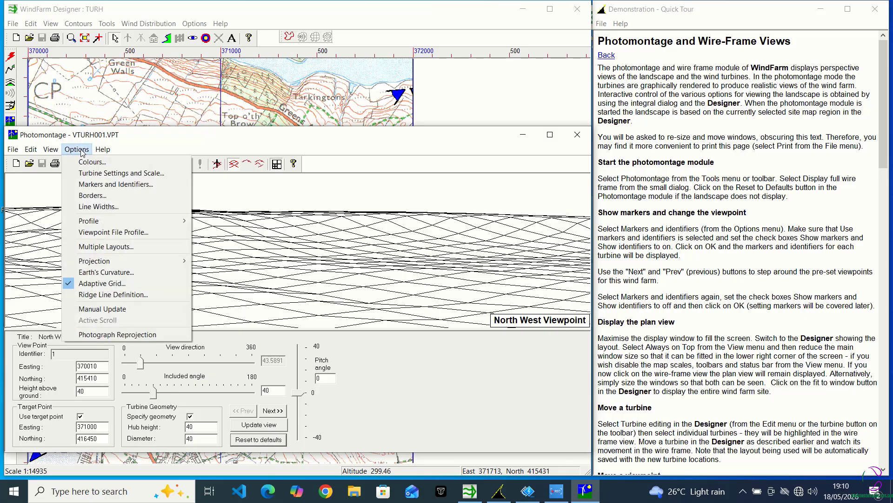
pyautogui.click(91, 184)
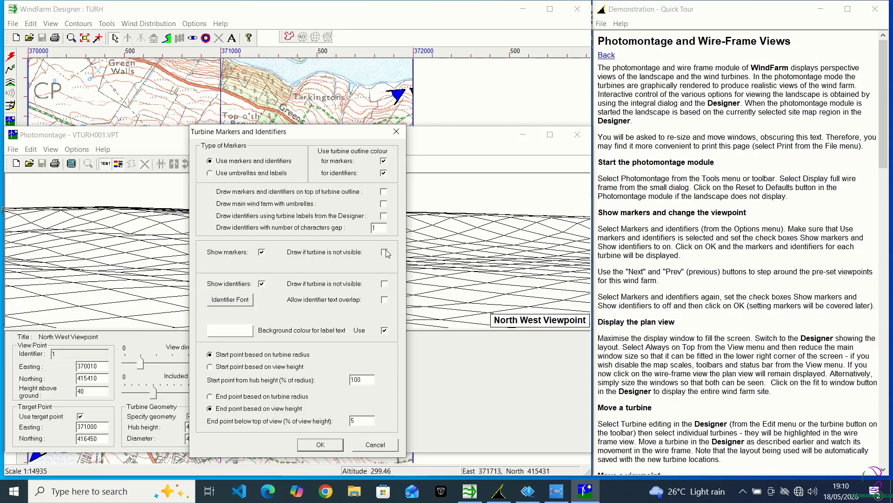
pyautogui.click(384, 283)
pyautogui.click(318, 445)
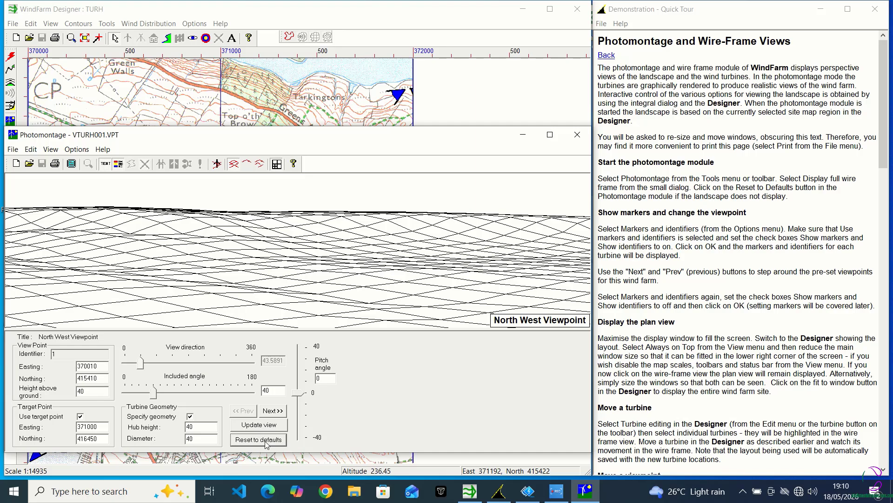
# - Step forward through the preset viewpoints to the North East Viewpoint and back to the North West Viewpoint
pyautogui.click(270, 412)
pyautogui.click(270, 411)
pyautogui.click(270, 411)
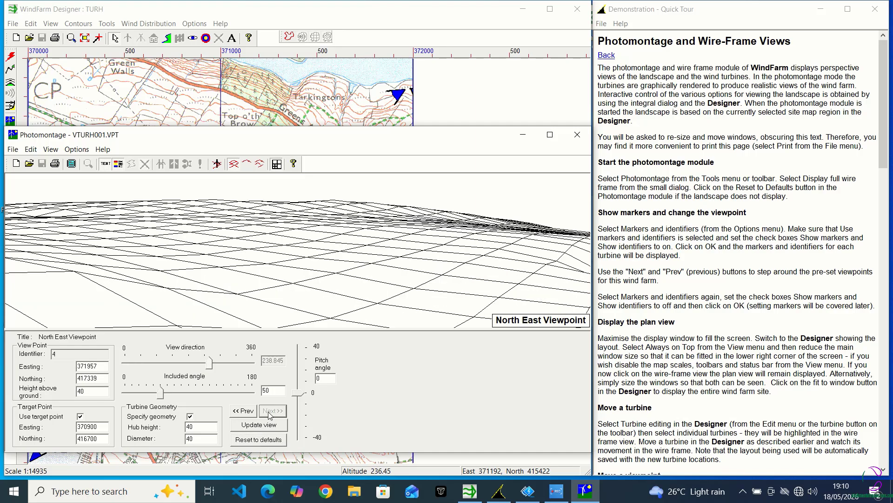
pyautogui.click(242, 410)
pyautogui.click(242, 410)
pyautogui.click(243, 411)
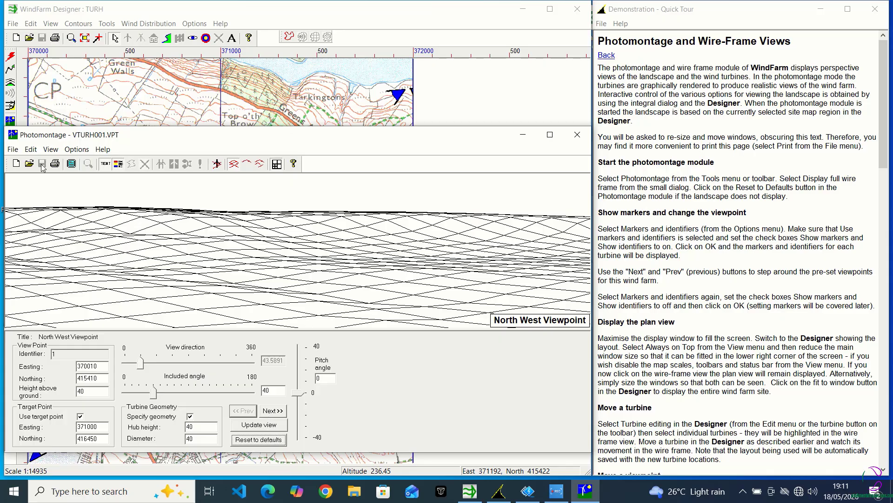
# - Disable Show markers and Show identifiers, along with both options to draw them when the turbine is not visible
pyautogui.click(76, 149)
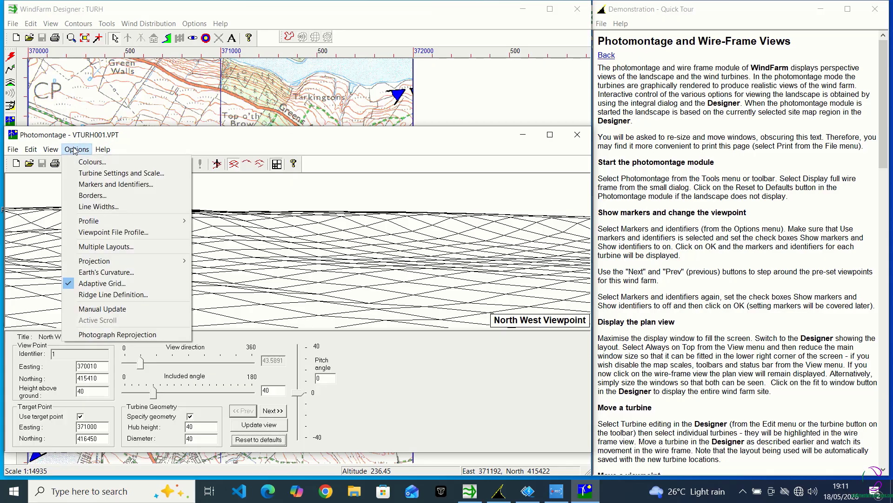
pyautogui.click(93, 184)
pyautogui.click(384, 252)
pyautogui.click(385, 283)
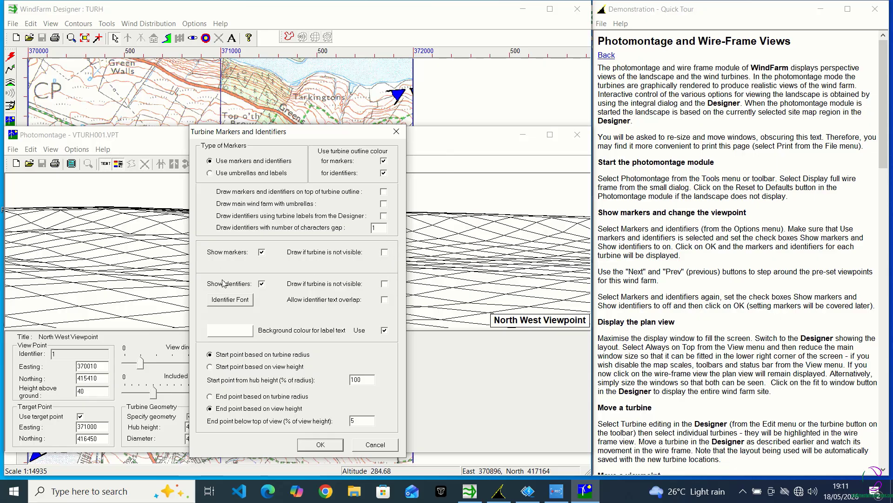
pyautogui.click(261, 252)
pyautogui.click(261, 283)
pyautogui.click(317, 443)
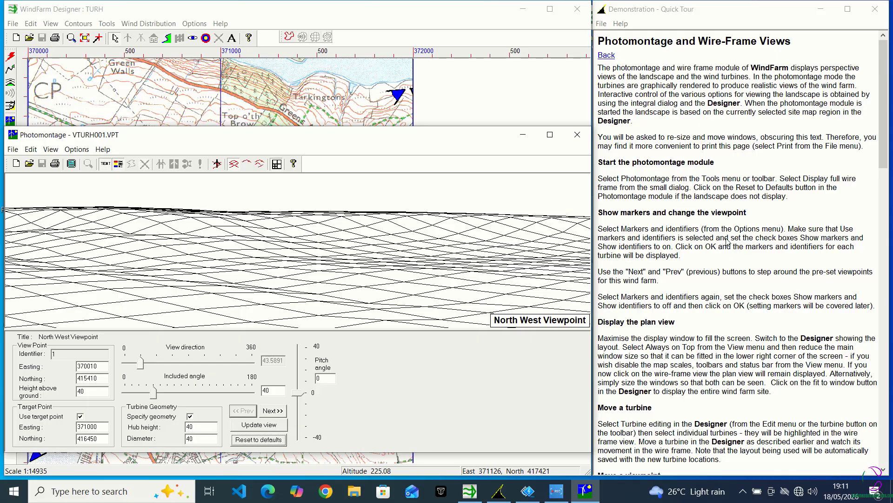
# - Maximise the Photomontage window and bring up the plan view instructions in the Quick Tour
pyautogui.moveTo(882, 92); pyautogui.dragTo(881, 157)
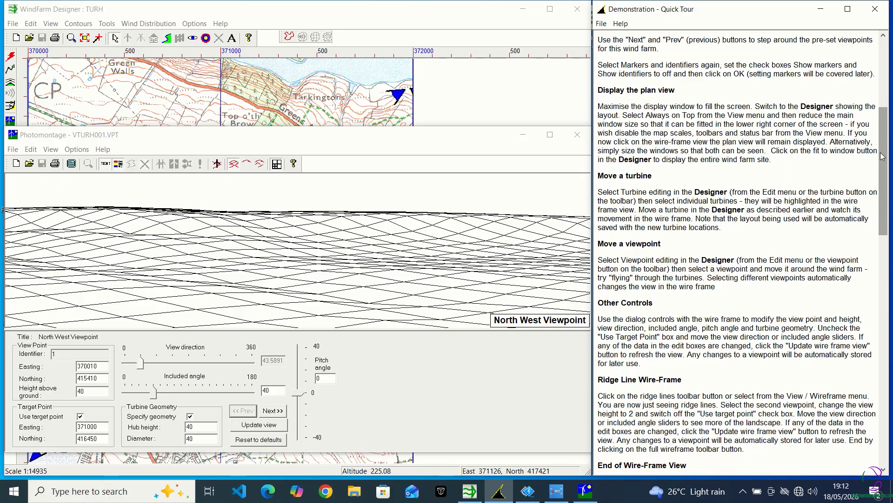
pyautogui.click(550, 134)
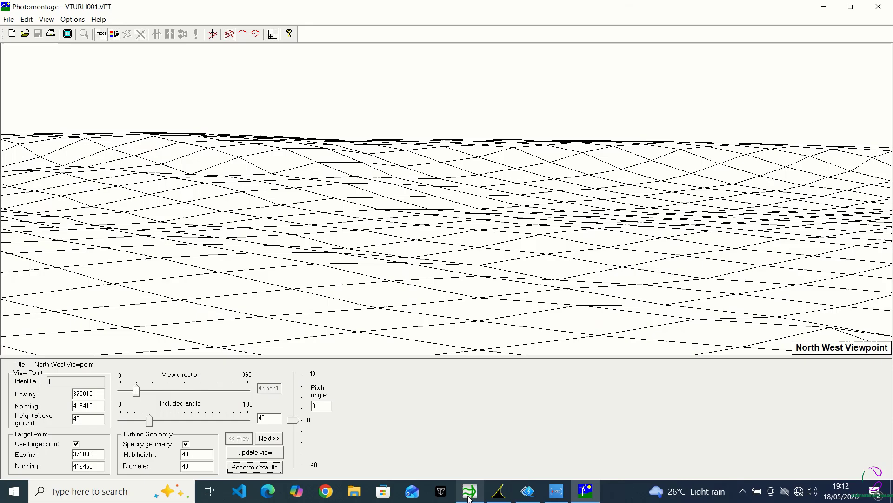
pyautogui.click(497, 492)
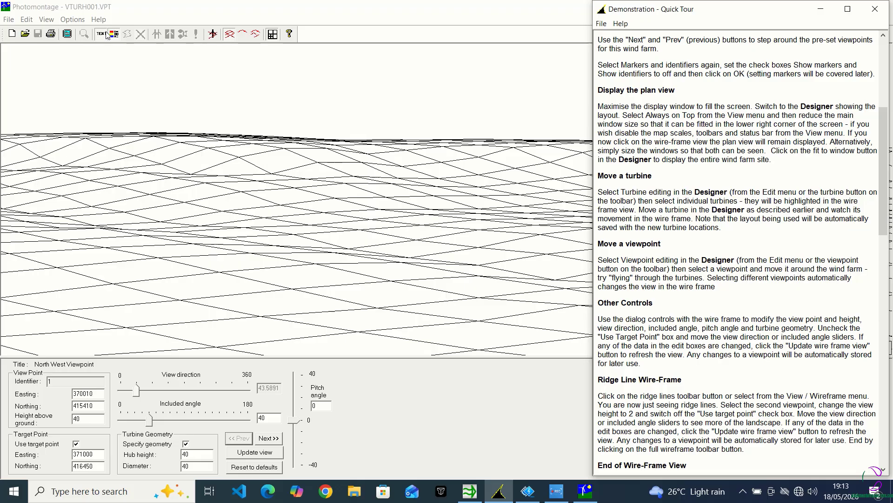
# - View the North West Viewpoint wire frame in full screen, exit that mode and return to the Quick Tour instructions
pyautogui.click(47, 21)
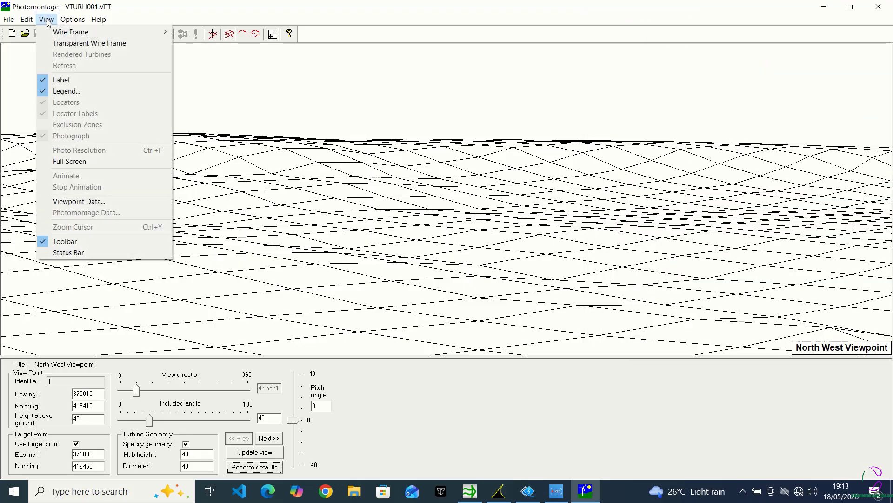
pyautogui.click(70, 161)
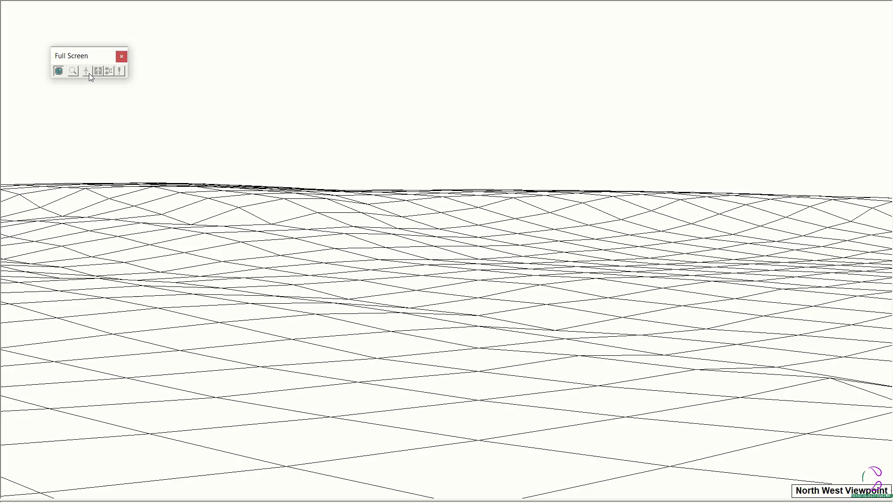
pyautogui.click(122, 57)
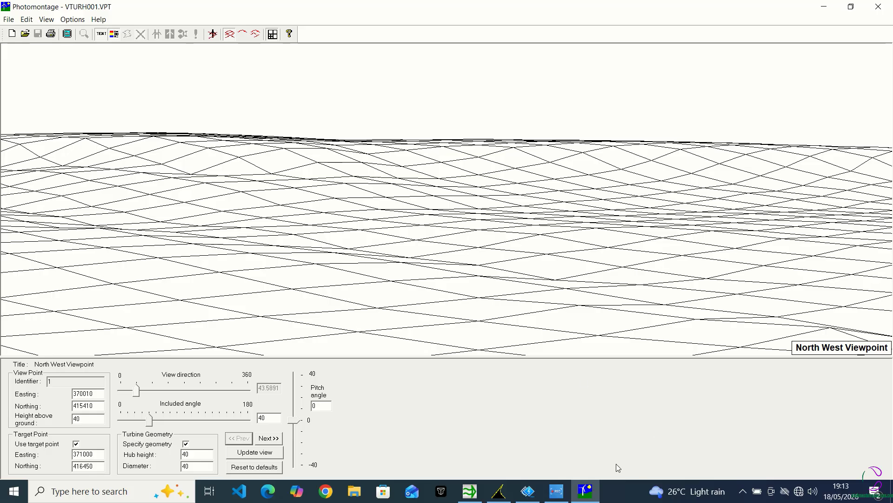
pyautogui.click(501, 493)
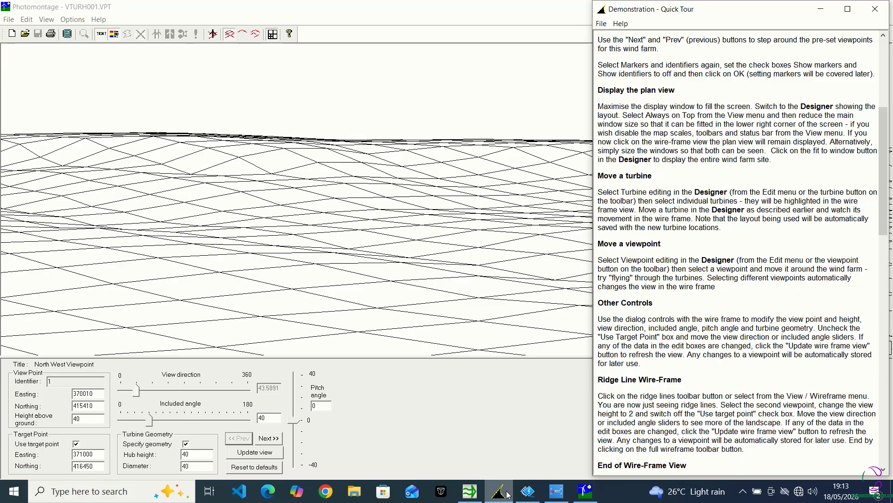
# - Switch to WindFarm Designer and set its window to stay always on top
pyautogui.click(474, 497)
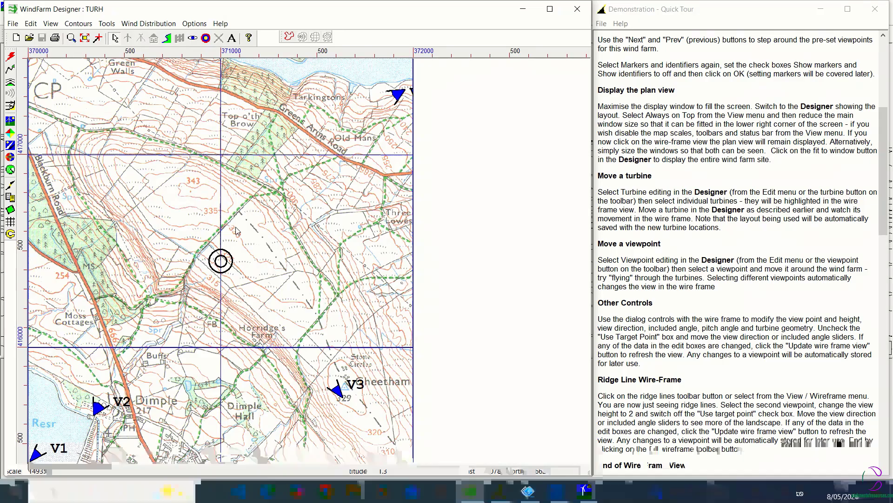
pyautogui.click(55, 27)
pyautogui.click(96, 302)
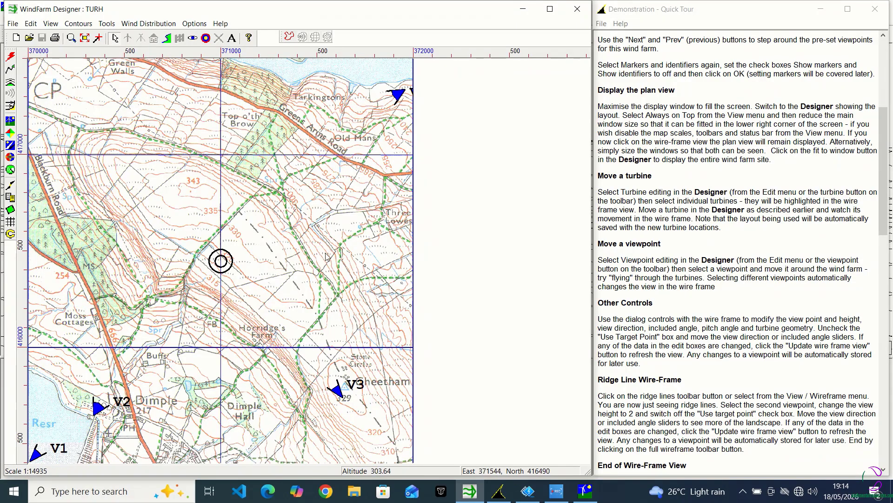
pyautogui.click(550, 9)
pyautogui.click(847, 9)
pyautogui.click(50, 23)
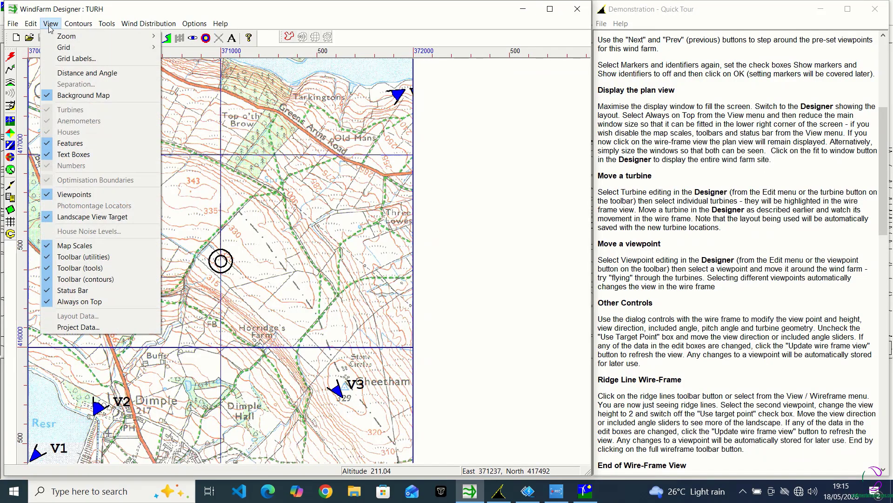
pyautogui.moveTo(106, 25)
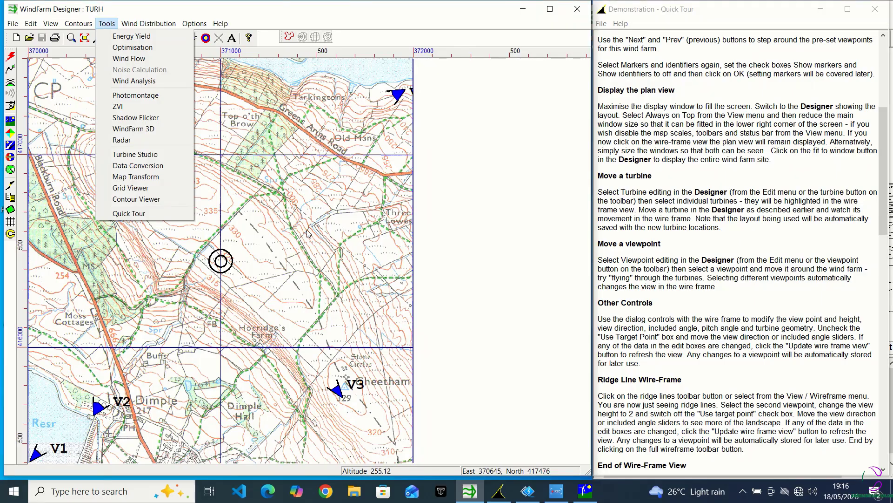
pyautogui.click(203, 68)
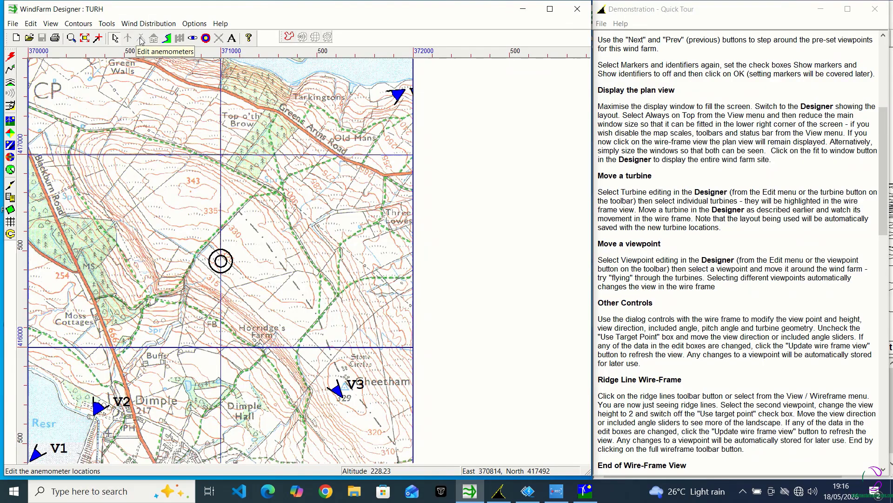
# - Open the layout LTURH001.WFL and turn on turbine editing
pyautogui.click(12, 24)
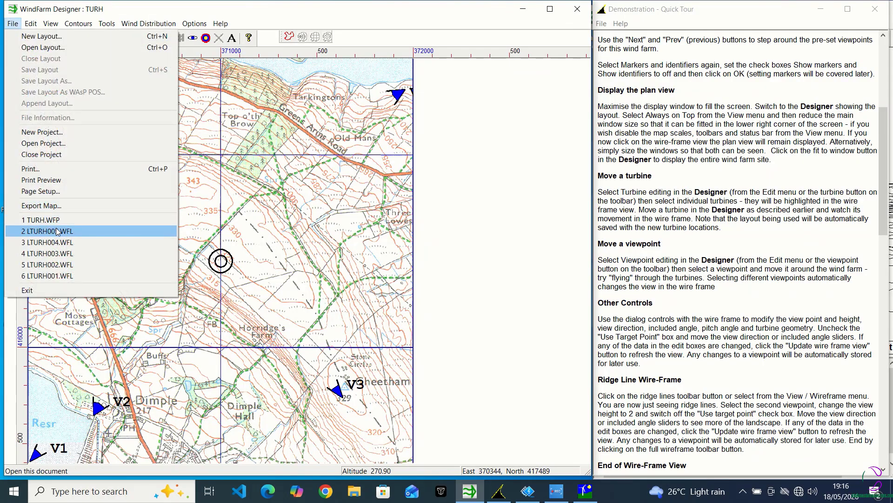
pyautogui.click(51, 275)
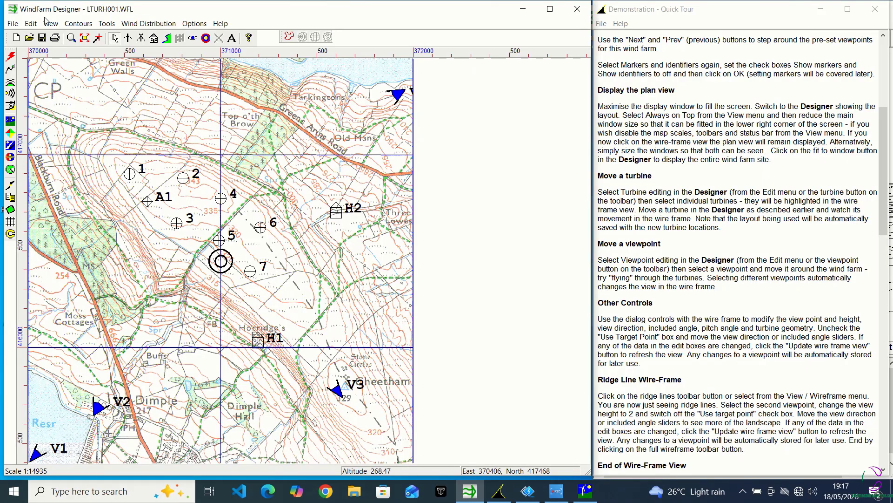
pyautogui.click(31, 23)
pyautogui.click(51, 110)
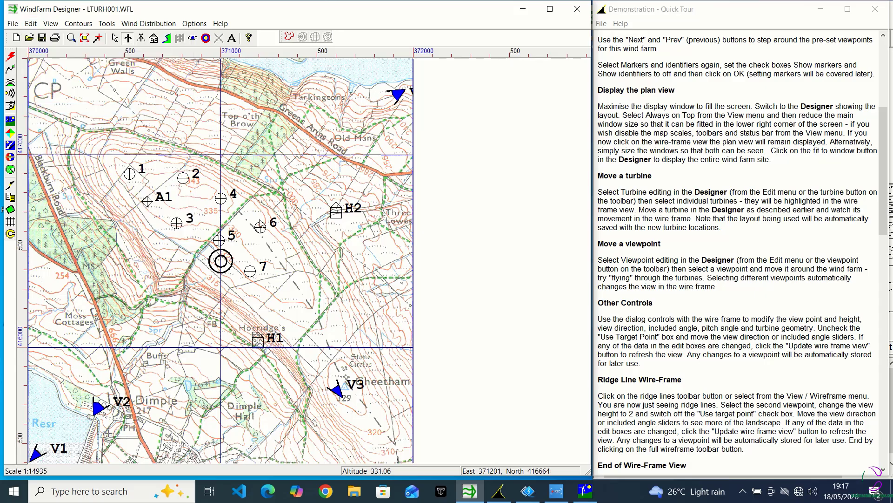
# - Select turbines 1 and 2 on the map and minimise the Quick Tour so the wire-frame view shows alongside
pyautogui.click(167, 224)
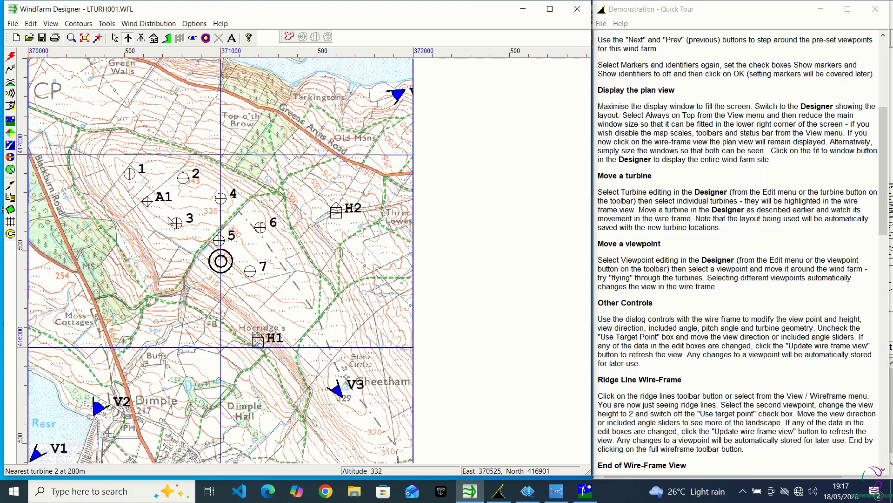
pyautogui.click(183, 181)
pyautogui.click(820, 9)
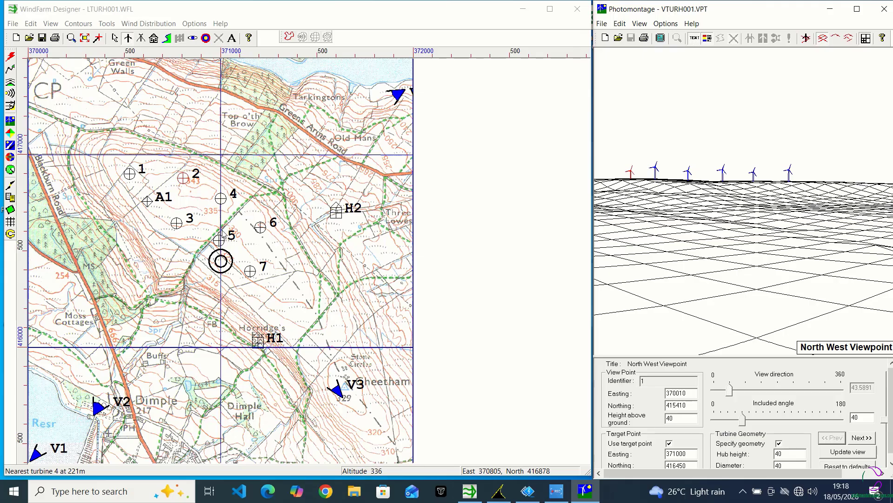
pyautogui.click(185, 179)
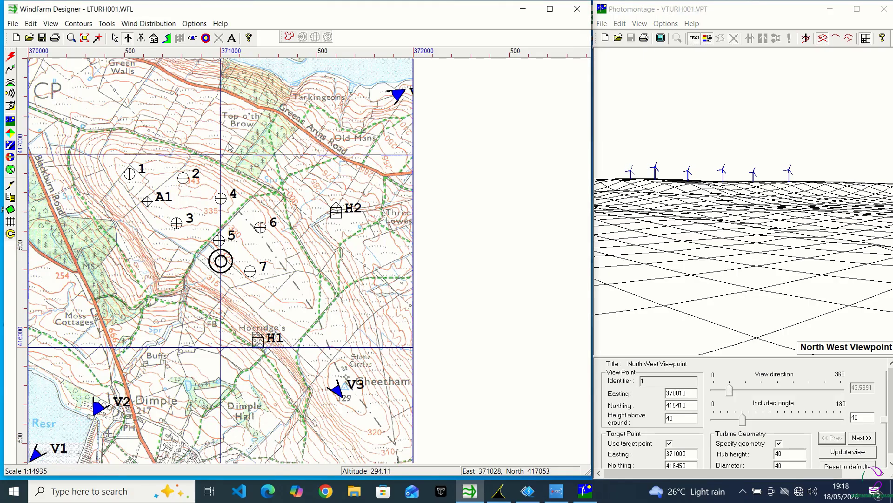
pyautogui.click(183, 178)
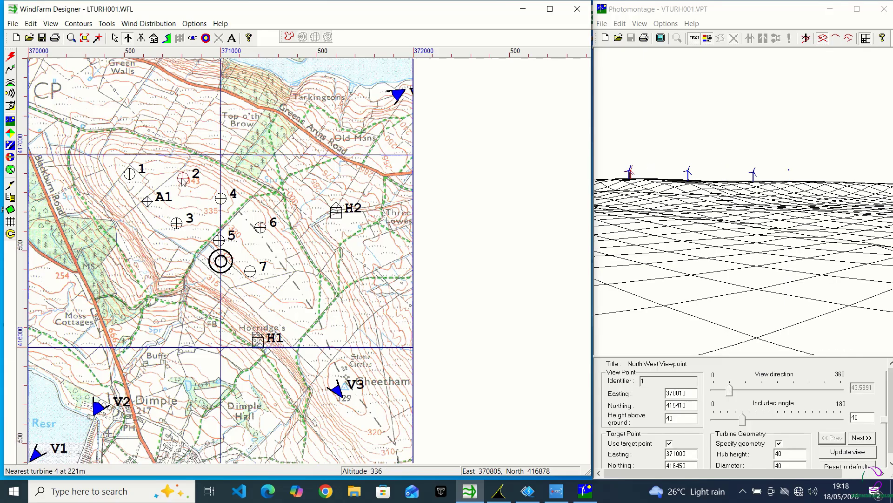
# - Place extra turbines north of turbine 2 and another at about easting 371223, northing 416976, opening the Turbines data window
pyautogui.click(184, 161)
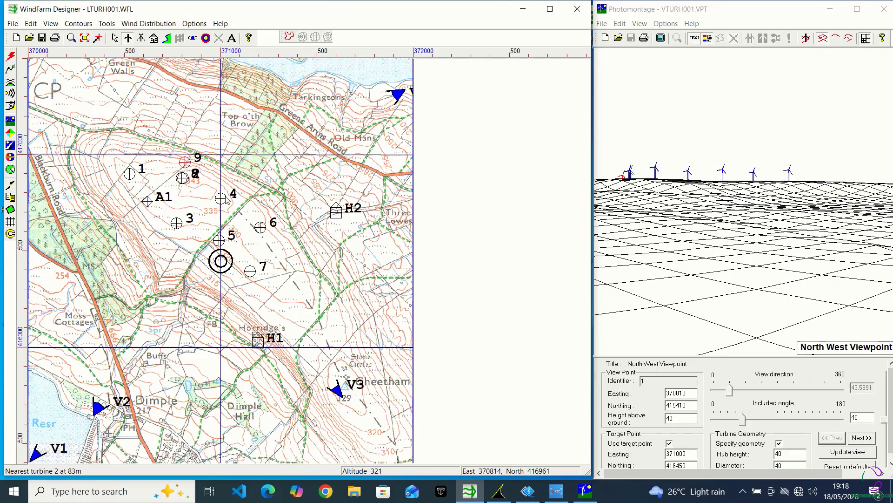
pyautogui.click(31, 24)
pyautogui.click(59, 58)
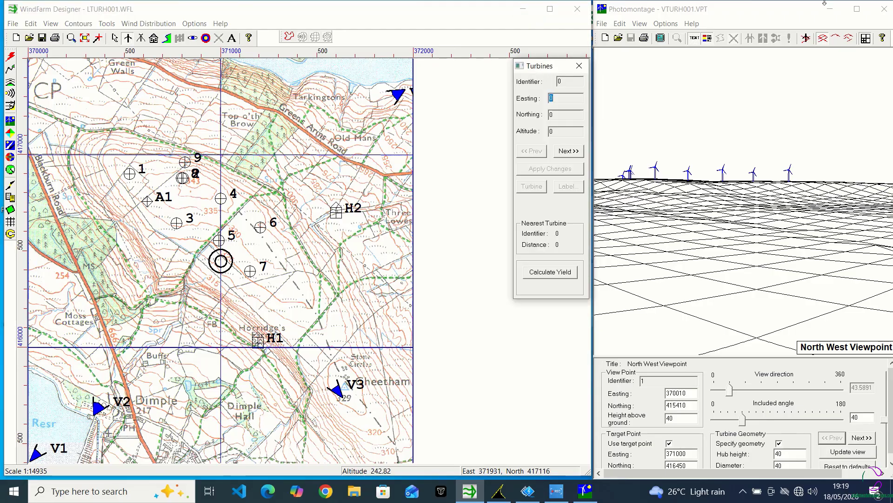
pyautogui.click(579, 66)
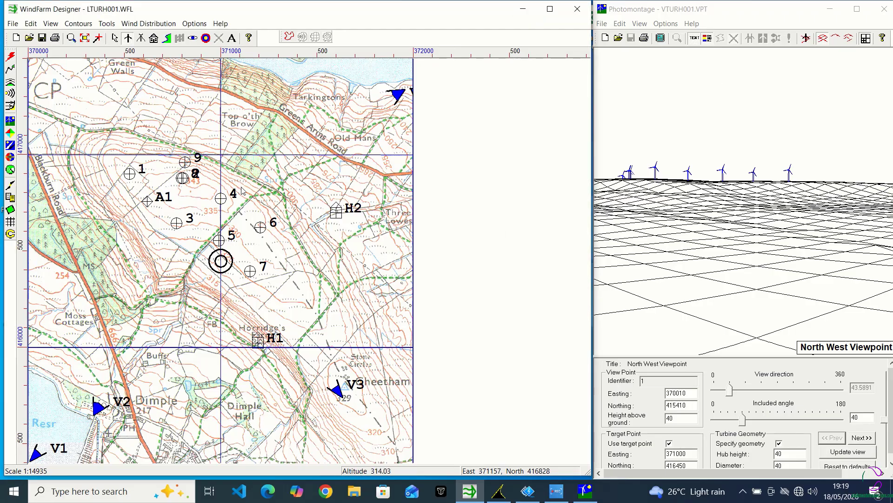
pyautogui.doubleClick(189, 109)
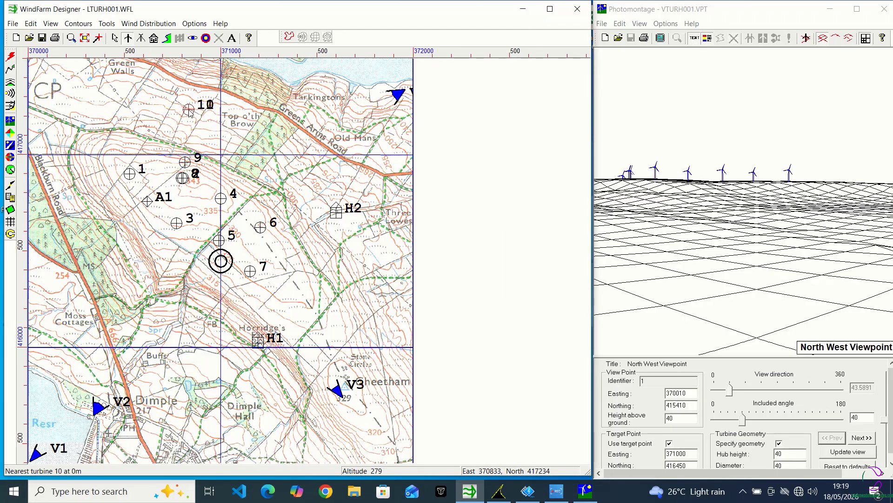
pyautogui.click(263, 159)
# - Delete turbine 2, the overlapping turbines 10 and 11, and turbine 9
pyautogui.click(183, 178)
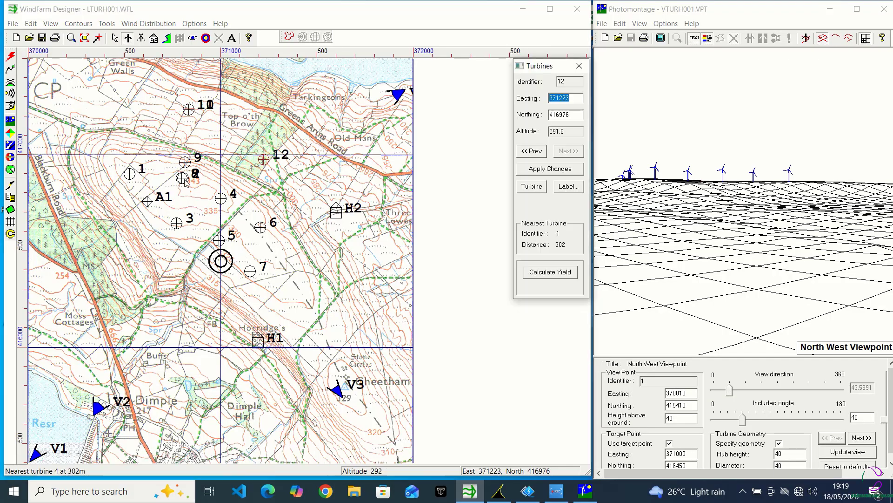
pyautogui.press('Delete')
pyautogui.click(187, 111)
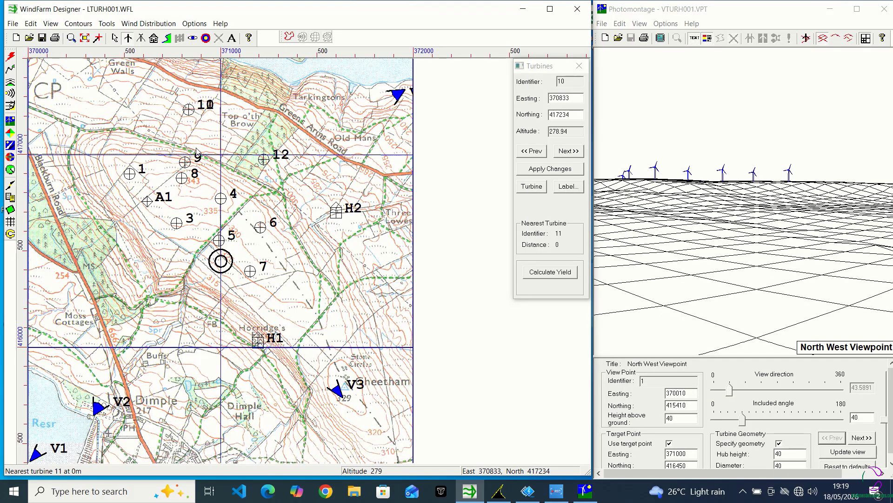
pyautogui.press('Delete')
pyautogui.click(187, 111)
pyautogui.press('Delete')
pyautogui.click(185, 161)
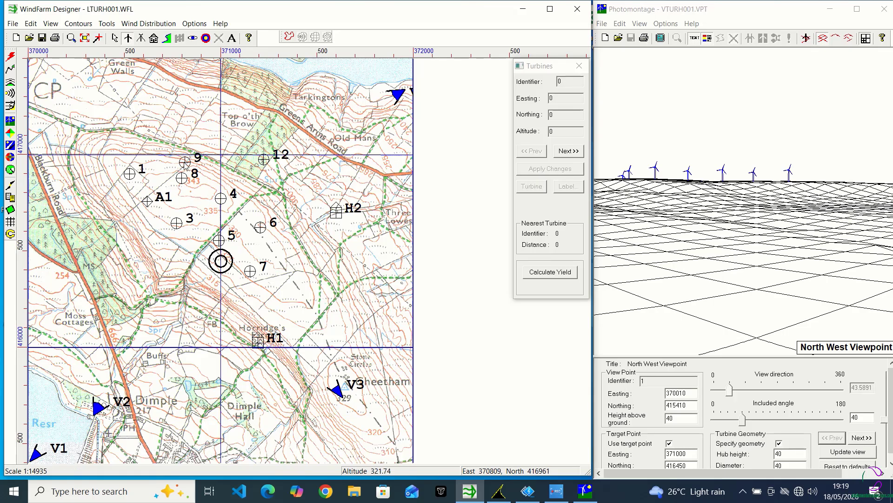
pyautogui.press('Delete')
# - Move turbine 12 north-west to about easting 371099, northing 417089
pyautogui.click(188, 190)
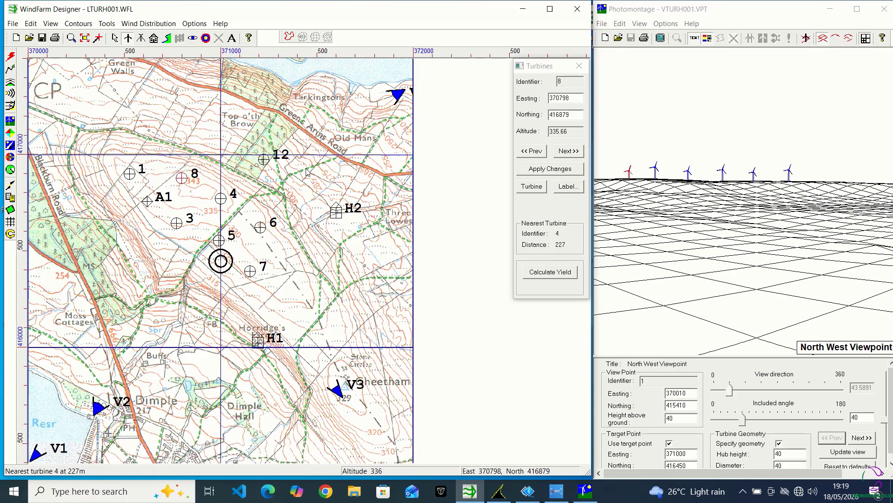
pyautogui.click(263, 160)
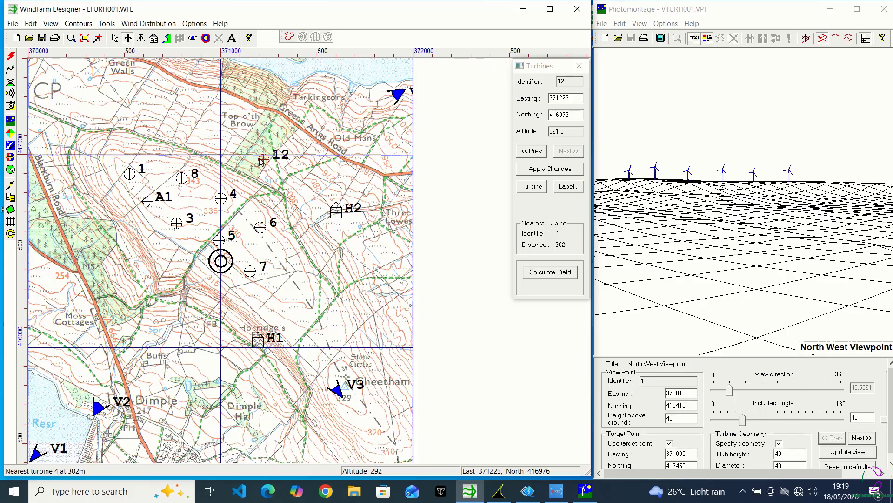
pyautogui.click(31, 23)
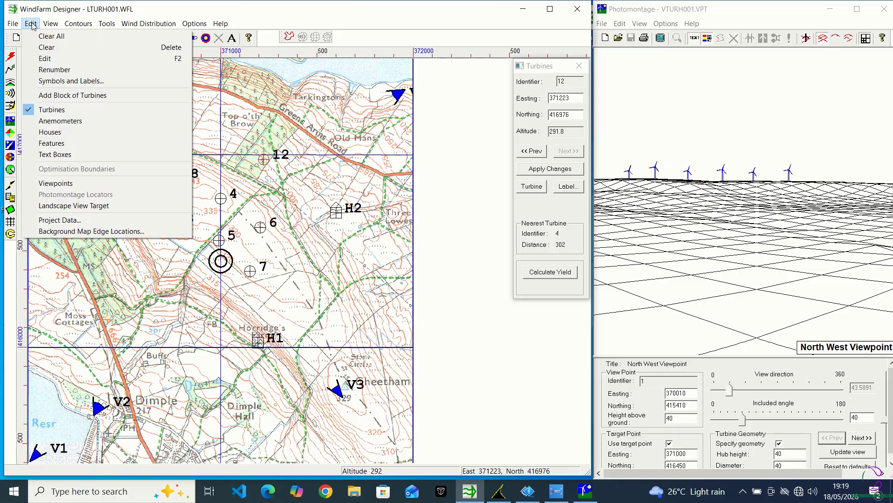
pyautogui.moveTo(107, 25)
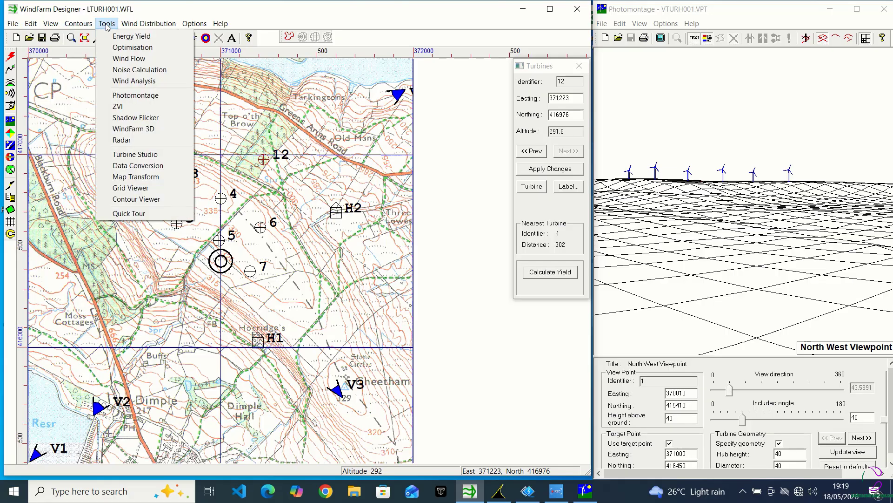
pyautogui.click(295, 163)
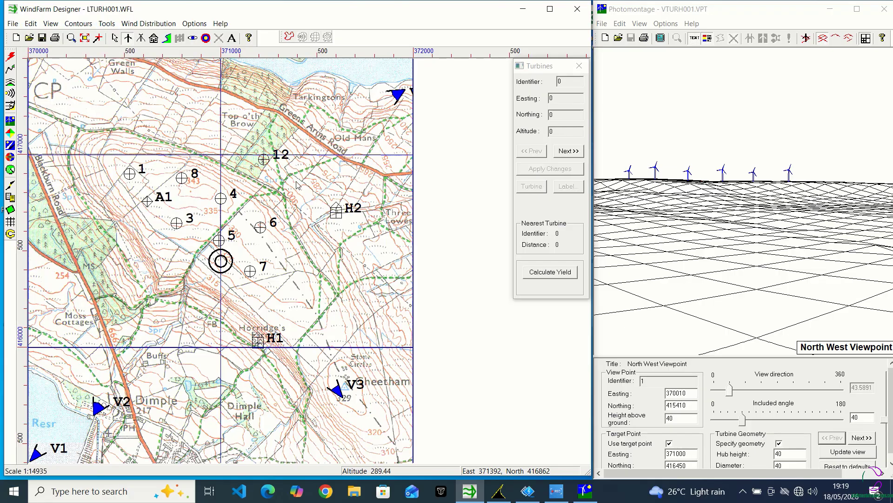
pyautogui.click(264, 162)
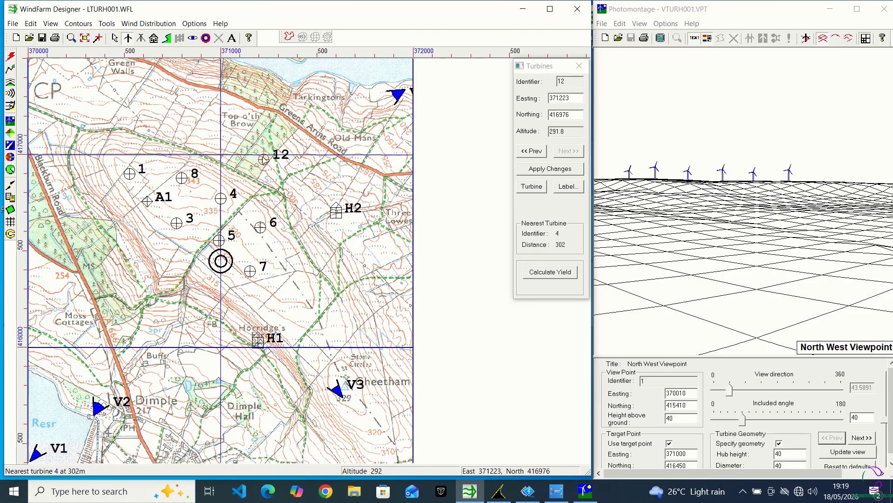
pyautogui.click(263, 160)
pyautogui.moveTo(264, 161); pyautogui.dragTo(239, 138)
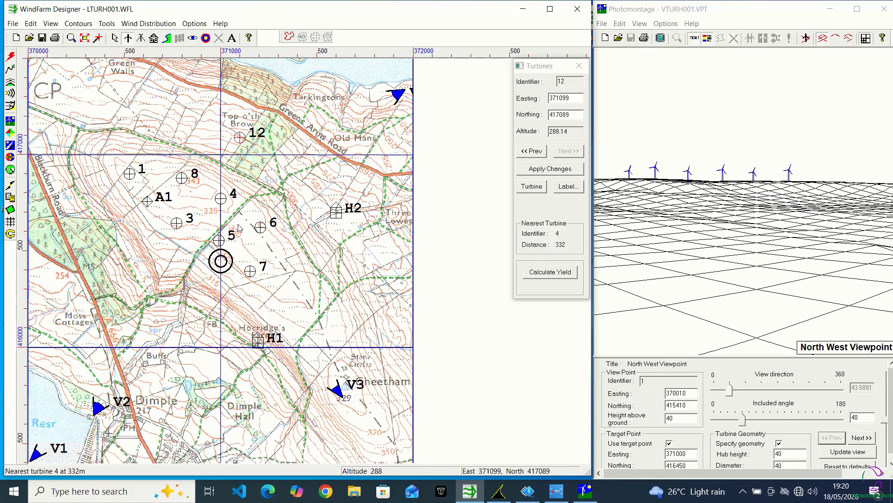
# - Select turbines 4, 6 and 7 in turn to check their highlighting in the wire-frame view
pyautogui.click(221, 199)
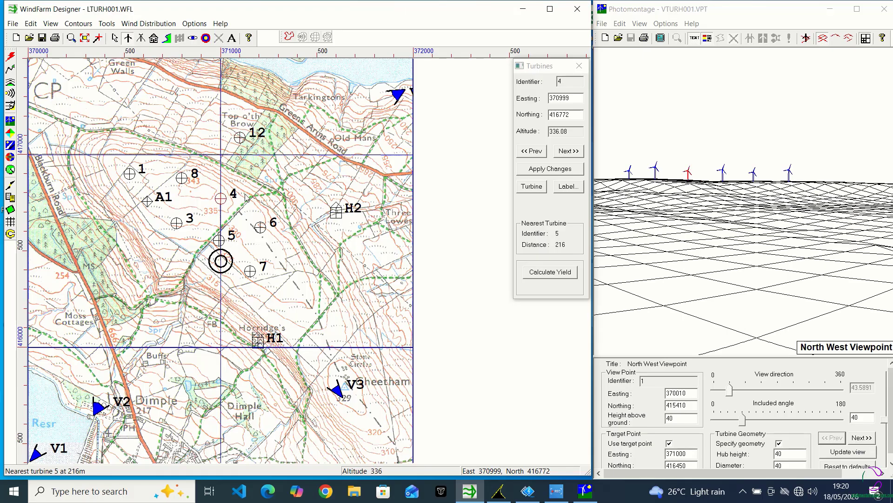
pyautogui.click(261, 228)
pyautogui.click(250, 271)
pyautogui.click(254, 257)
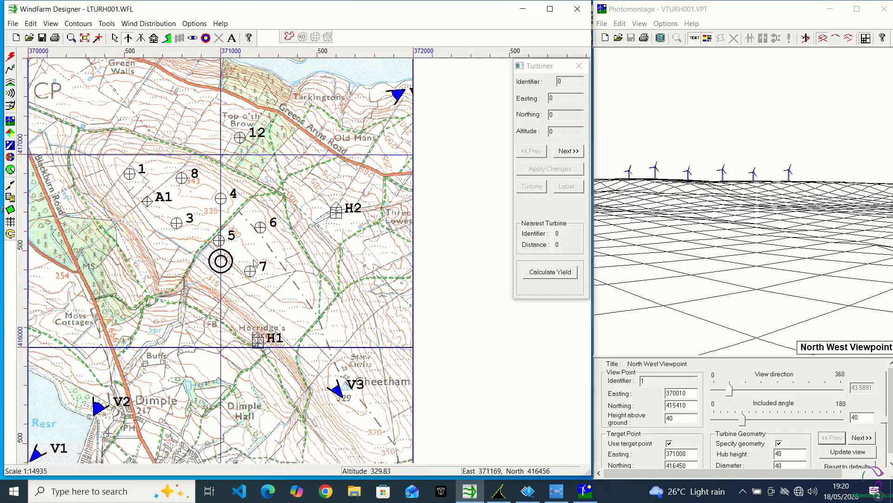
# - Move turbine 7 north-east of its original spot to about easting 371275, northing 416365
pyautogui.click(251, 271)
pyautogui.click(270, 282)
pyautogui.click(252, 271)
pyautogui.moveTo(252, 273); pyautogui.dragTo(278, 297)
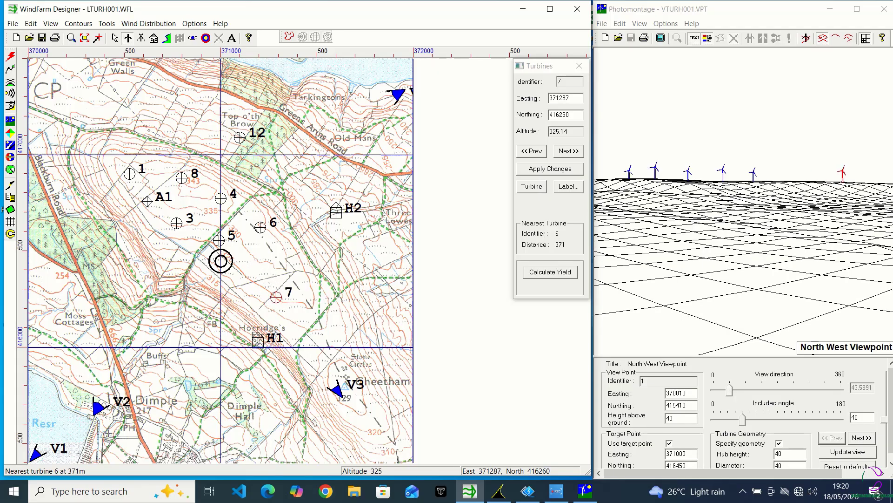
pyautogui.click(499, 492)
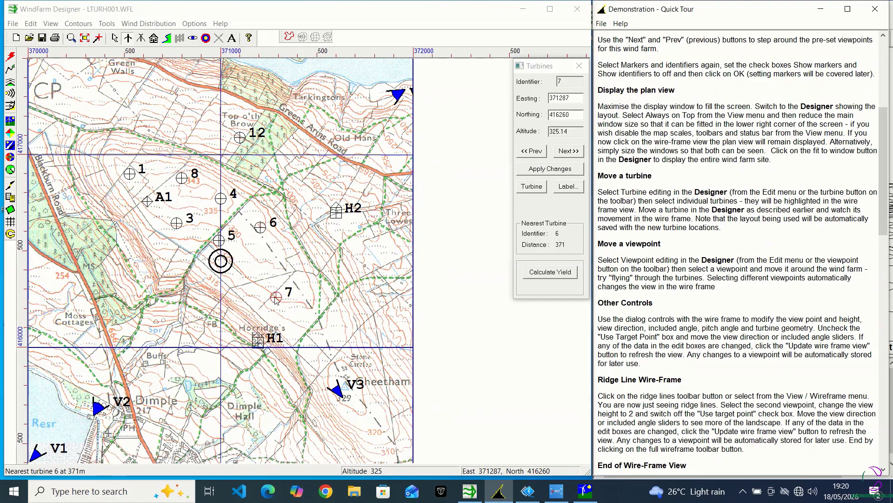
pyautogui.moveTo(276, 297); pyautogui.dragTo(274, 276)
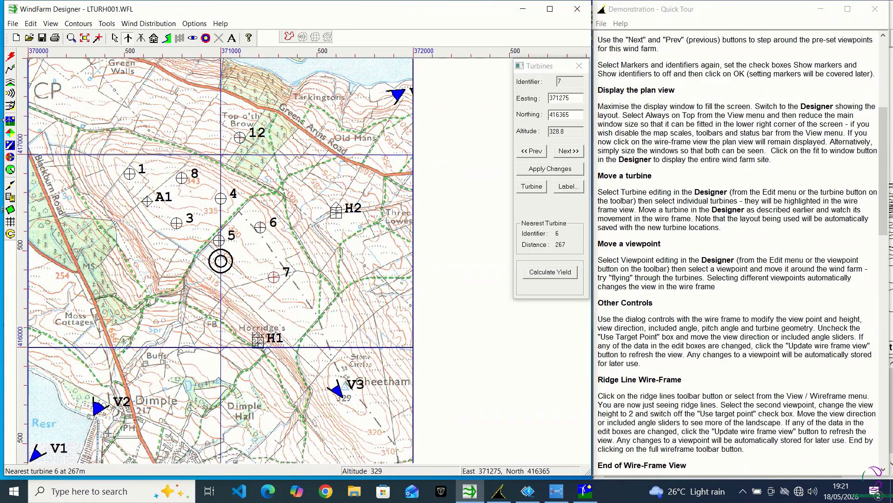
# - Switch the Designer from turbine editing to viewpoint editing and close the Viewpoints data window
pyautogui.click(12, 23)
pyautogui.moveTo(30, 25)
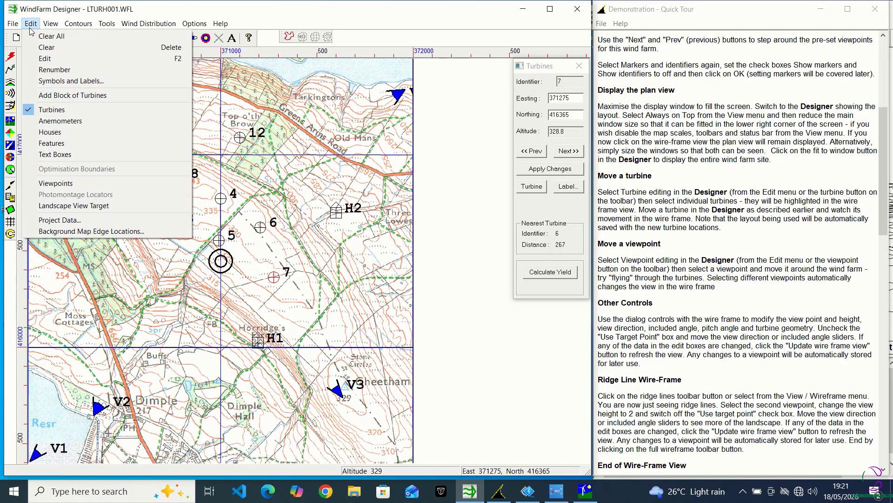
pyautogui.click(53, 186)
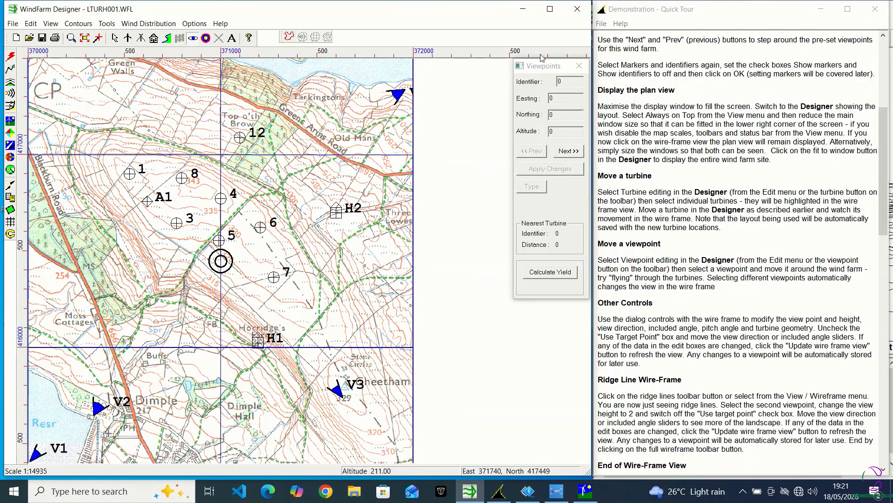
pyautogui.click(579, 66)
pyautogui.click(31, 23)
pyautogui.click(53, 185)
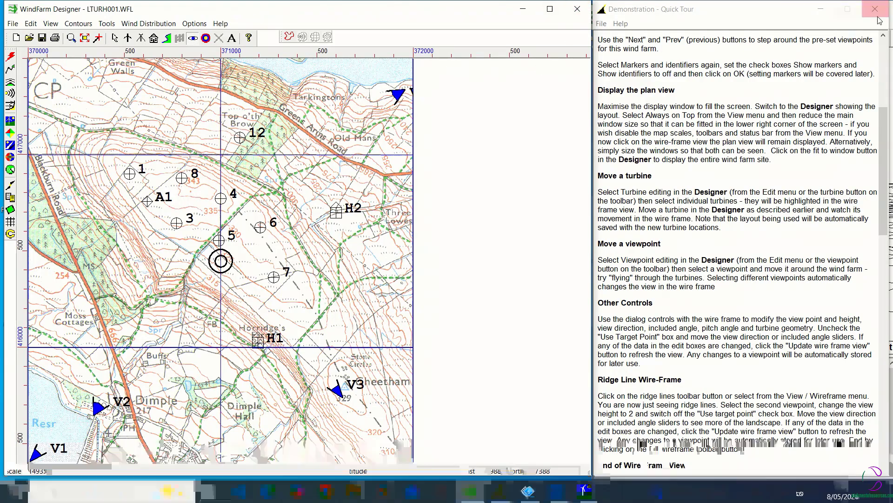
# - Select viewpoints V2 and V1 in turn, and move viewpoint V3 to about easting 371544, northing 415893
pyautogui.click(98, 408)
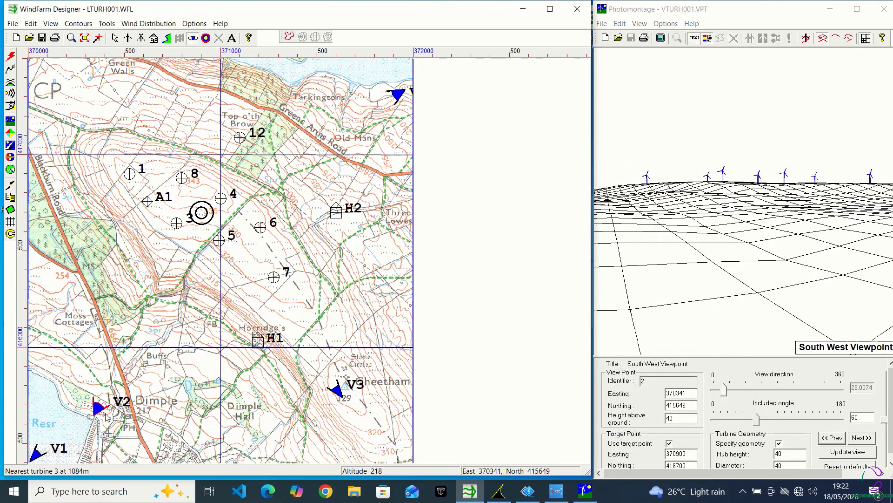
pyautogui.click(37, 457)
pyautogui.click(337, 390)
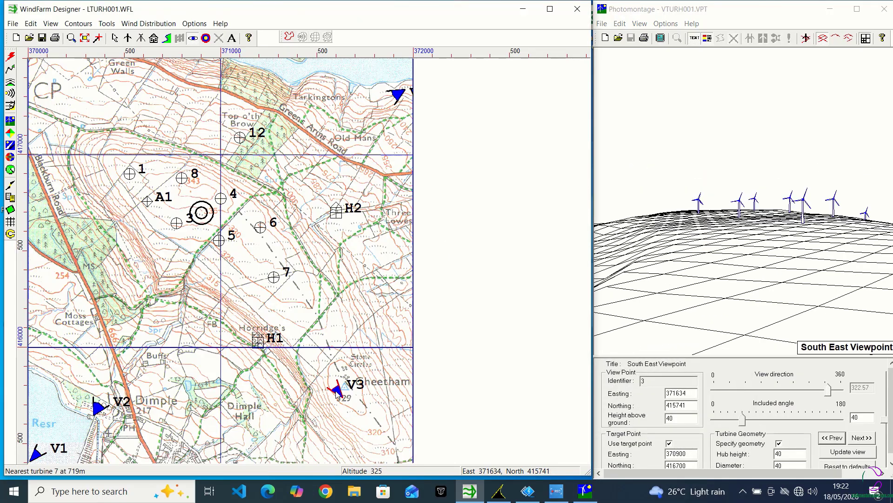
pyautogui.moveTo(337, 393)
pyautogui.mouseDown()
pyautogui.moveTo(347, 332)
pyautogui.moveTo(382, 264)
pyautogui.mouseUp()
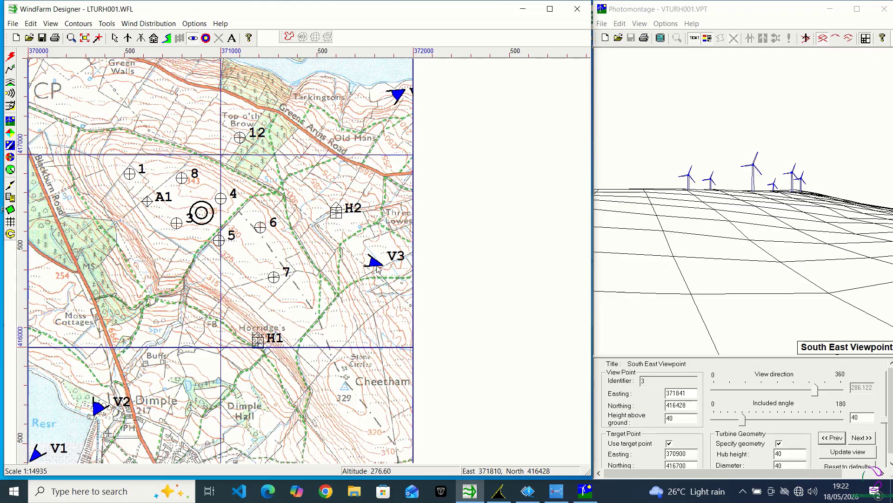
pyautogui.moveTo(378, 268); pyautogui.dragTo(334, 371)
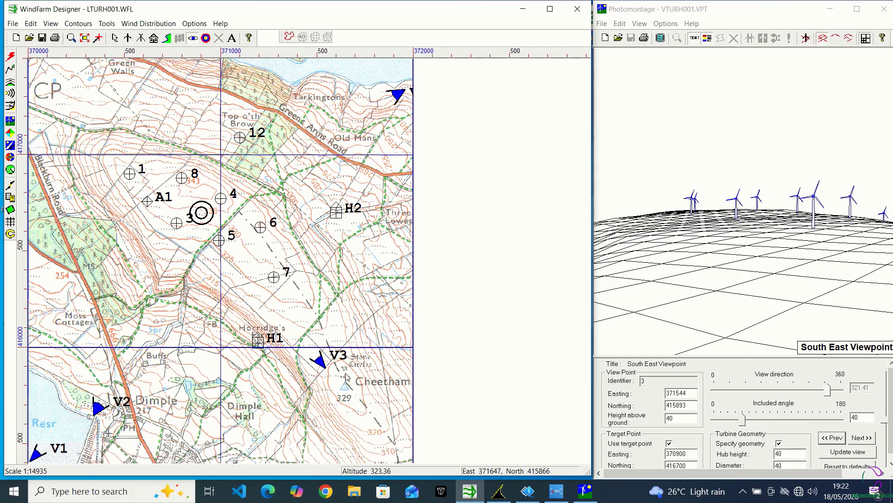
# - Consult the Quick Tour's Other Controls section and arrange the Photomontage window beside the tour text
pyautogui.click(502, 491)
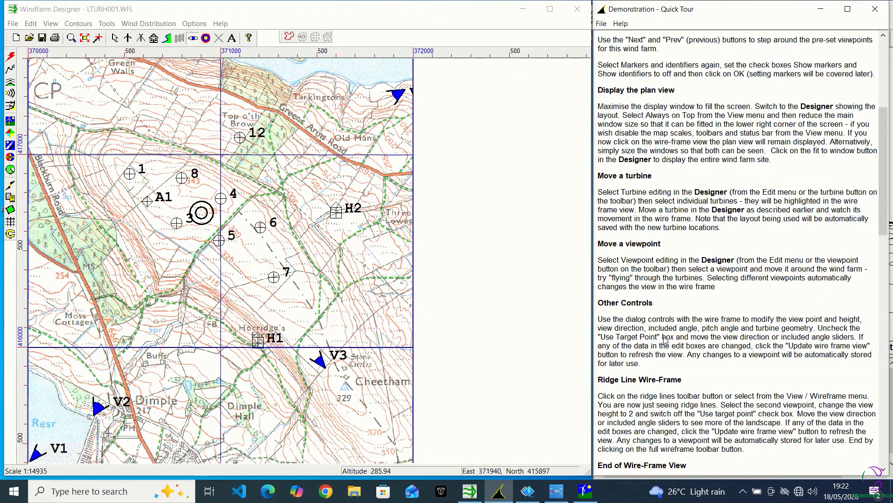
pyautogui.moveTo(883, 124); pyautogui.dragTo(884, 200)
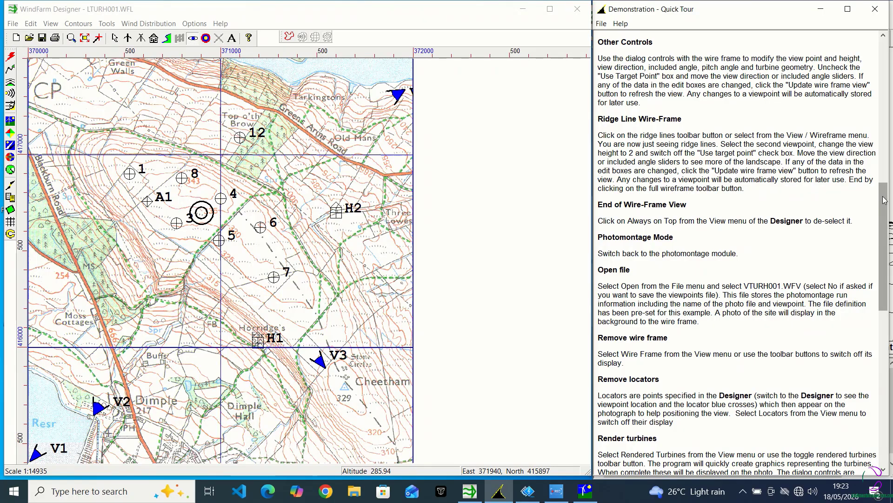
pyautogui.click(594, 495)
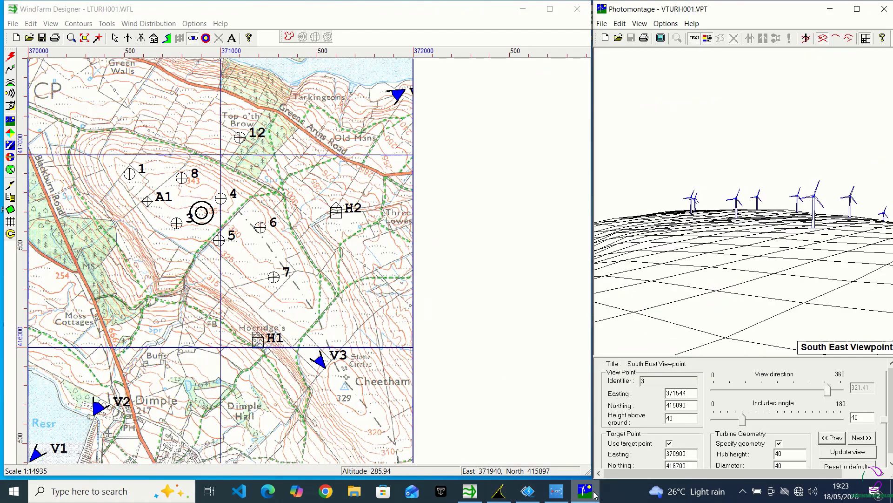
pyautogui.click(857, 9)
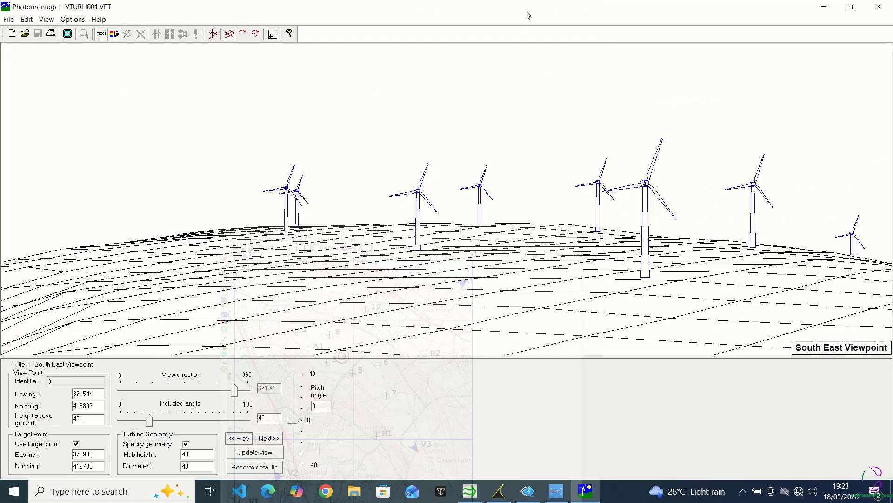
pyautogui.click(496, 491)
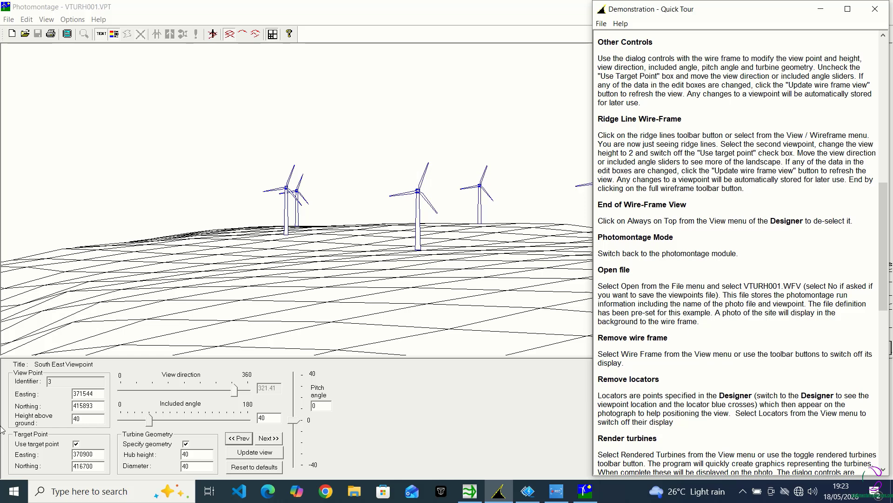
pyautogui.click(76, 444)
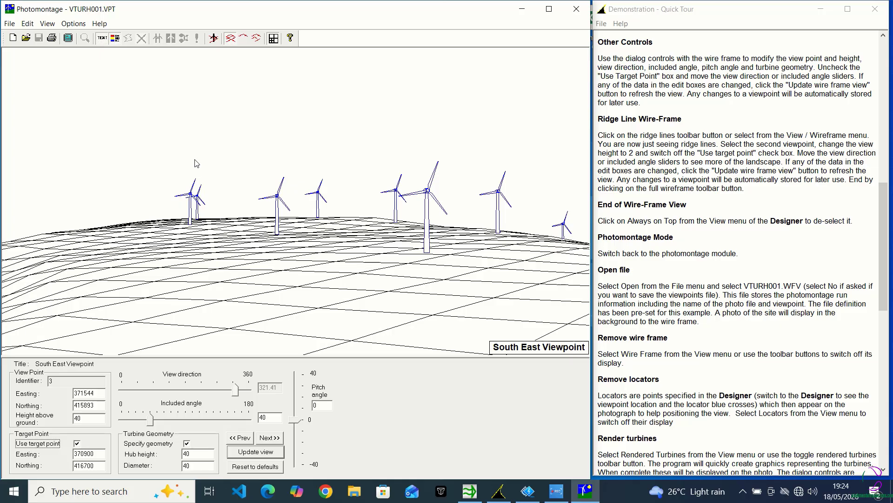
# - Try heights above ground of 20, 60 and 80 in turn for the South East Viewpoint
pyautogui.doubleClick(77, 418)
pyautogui.write('20')
pyautogui.press('Return')
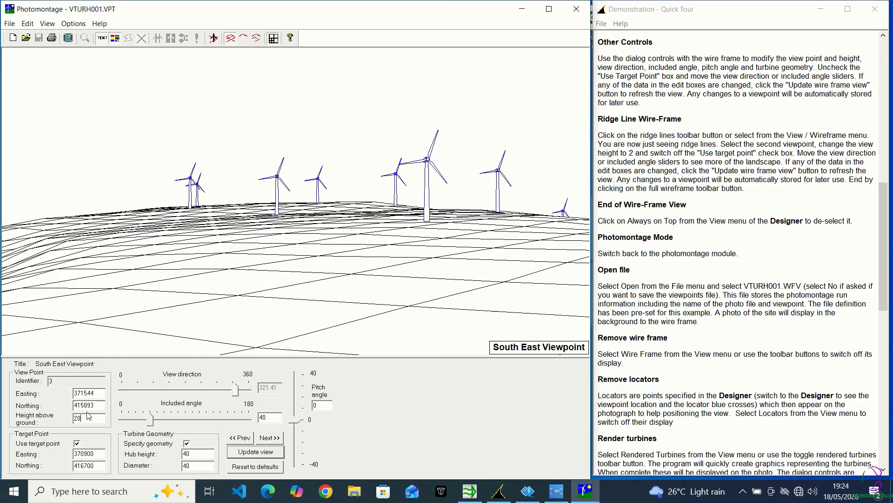
pyautogui.moveTo(83, 419); pyautogui.dragTo(74, 419)
pyautogui.write('60')
pyautogui.press('Return')
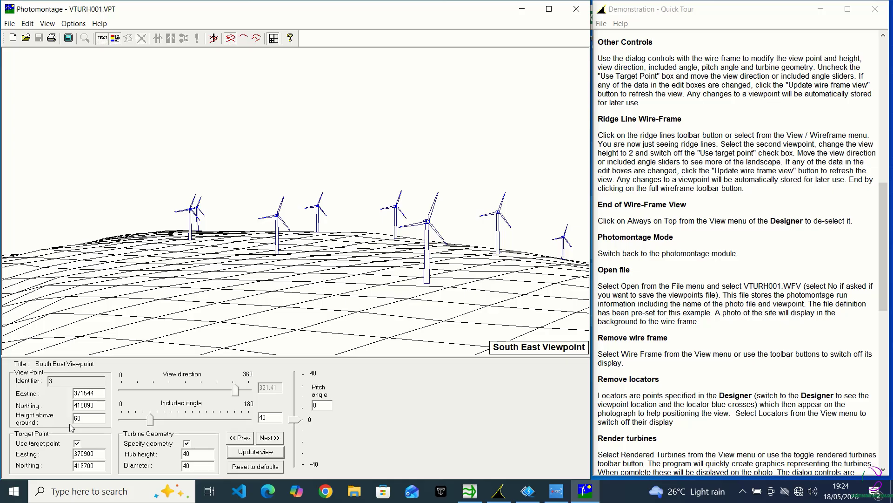
pyautogui.moveTo(80, 419); pyautogui.dragTo(68, 428)
pyautogui.write('80')
pyautogui.press('Return')
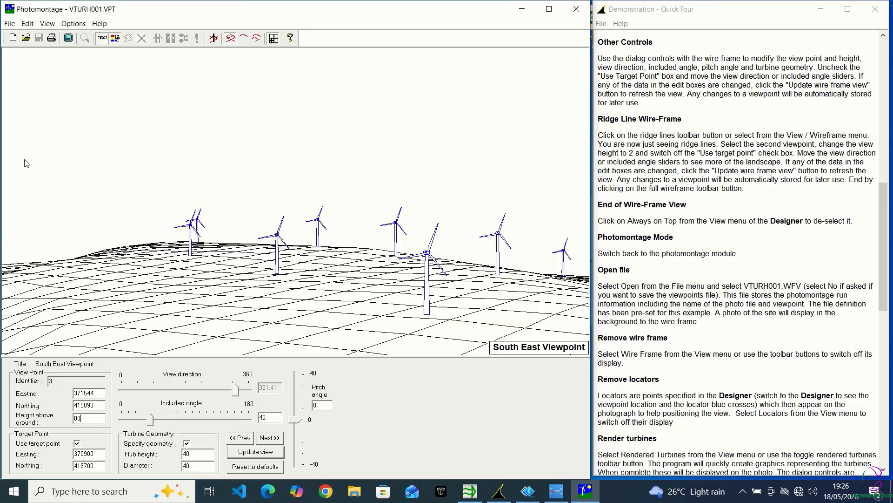
# - Show only the ridgelines in the wire-frame view
pyautogui.click(47, 23)
pyautogui.moveTo(73, 38)
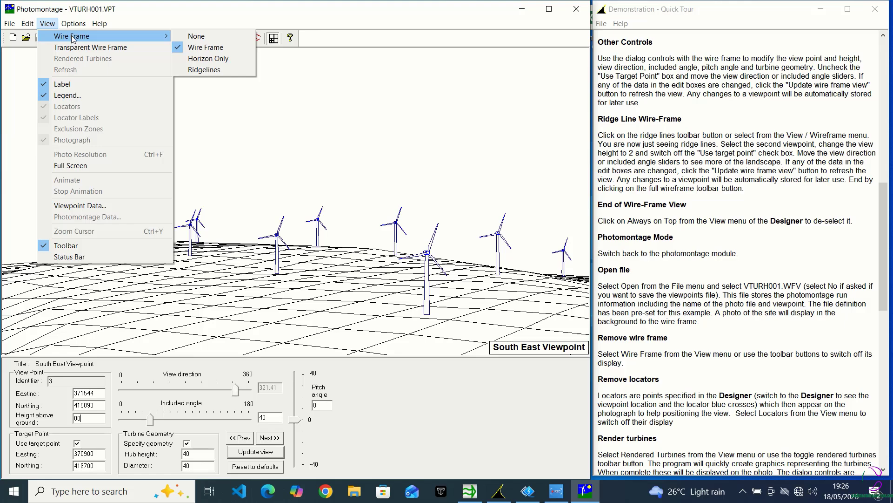
pyautogui.click(204, 69)
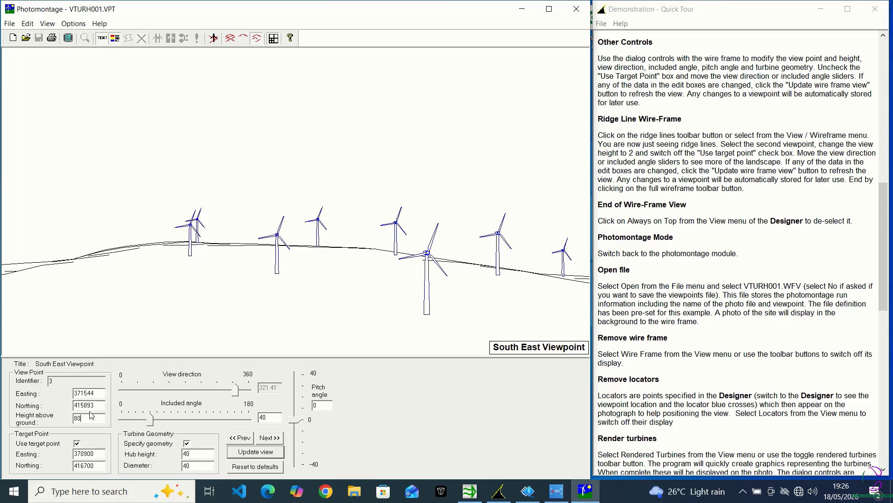
# - Set the South East Viewpoint's height above ground to 2 and turn off its target point
pyautogui.doubleClick(75, 420)
pyautogui.write('2')
pyautogui.press('Return')
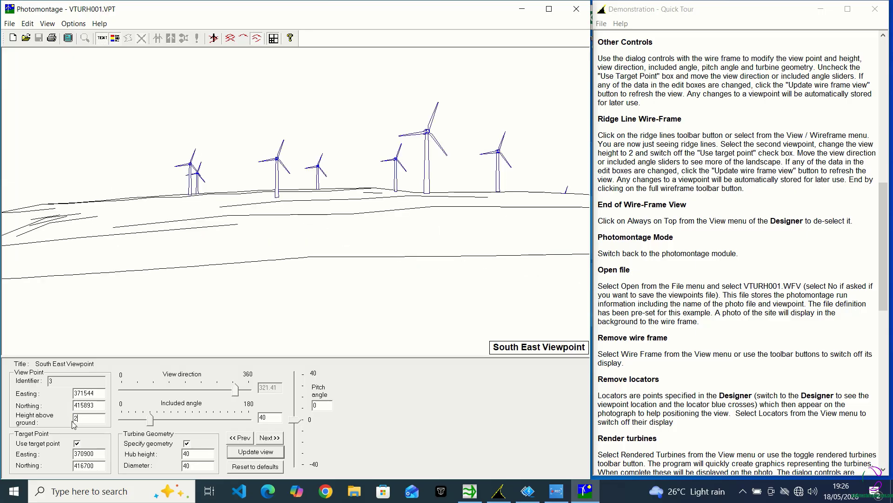
pyautogui.click(77, 443)
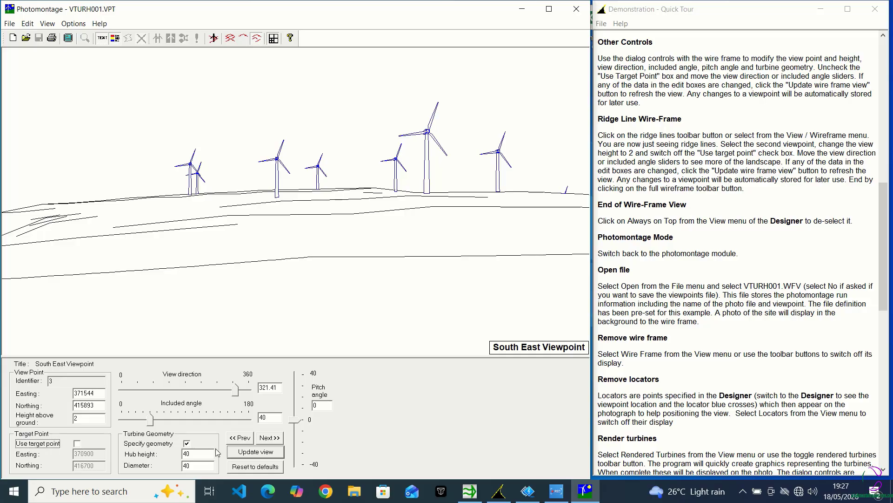
pyautogui.click(420, 264)
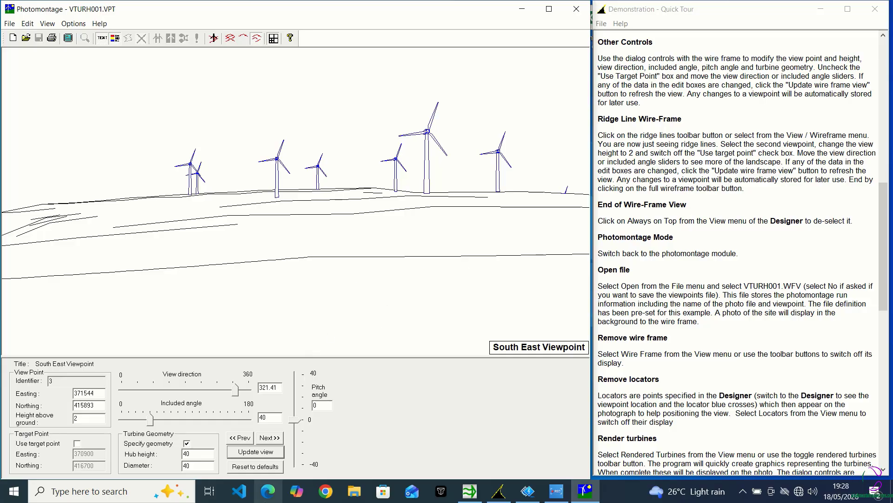
# - Step through the viewpoints back to the North West Viewpoint, and return to the South East Viewpoint
pyautogui.click(270, 437)
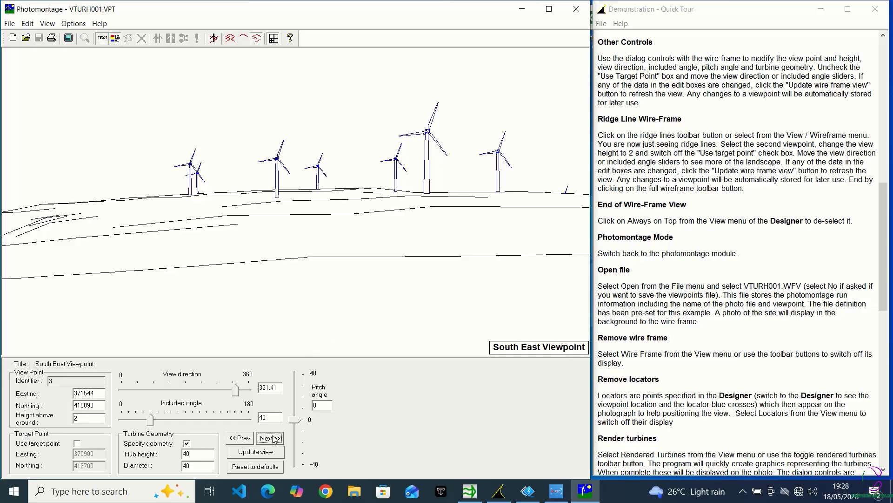
pyautogui.click(240, 437)
pyautogui.click(240, 437)
pyautogui.click(240, 438)
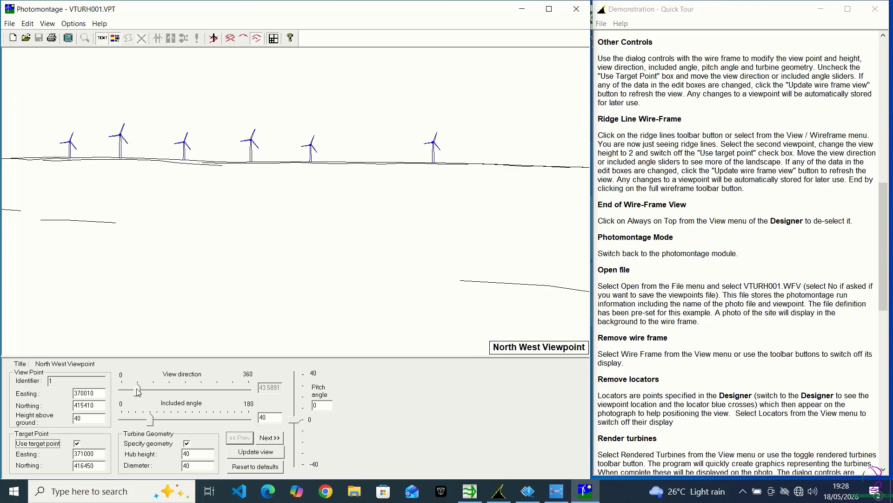
pyautogui.click(268, 440)
pyautogui.click(268, 439)
# - Set the South East Viewpoint's view direction to 323.1, included angle to 56.8 and height above ground to 10, and update the view
pyautogui.moveTo(237, 390)
pyautogui.mouseDown()
pyautogui.moveTo(248, 395)
pyautogui.moveTo(238, 396)
pyautogui.mouseUp()
pyautogui.moveTo(149, 421); pyautogui.dragTo(162, 429)
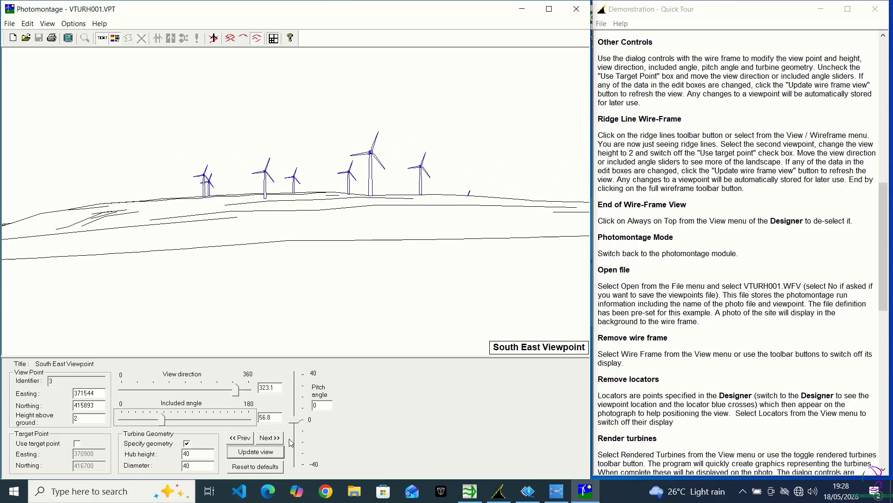
pyautogui.moveTo(87, 418); pyautogui.dragTo(71, 418)
pyautogui.write('10')
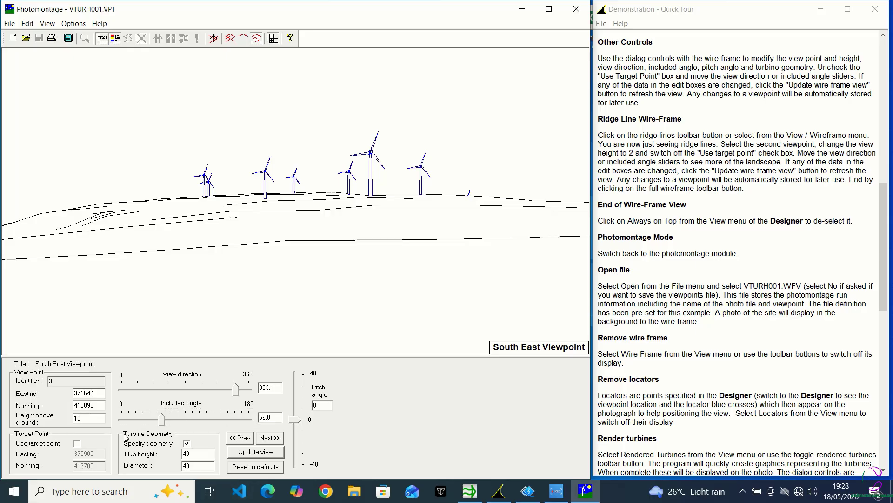
pyautogui.press('Return')
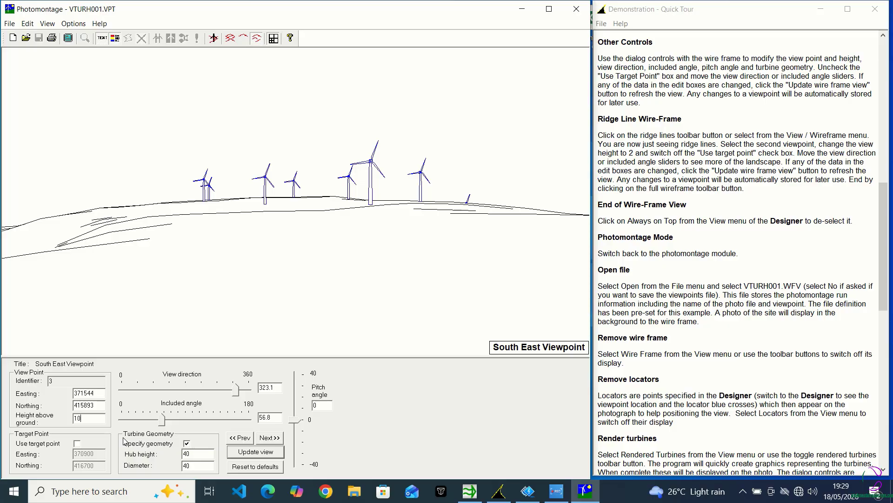
pyautogui.click(267, 453)
# - Restore the full wire-frame display, and switch to the Designer to turn off Always on Top
pyautogui.click(227, 42)
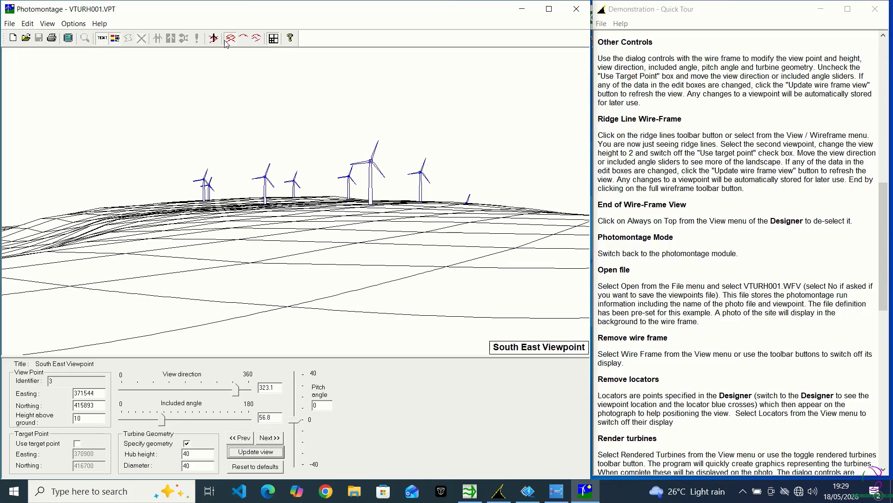
pyautogui.click(496, 495)
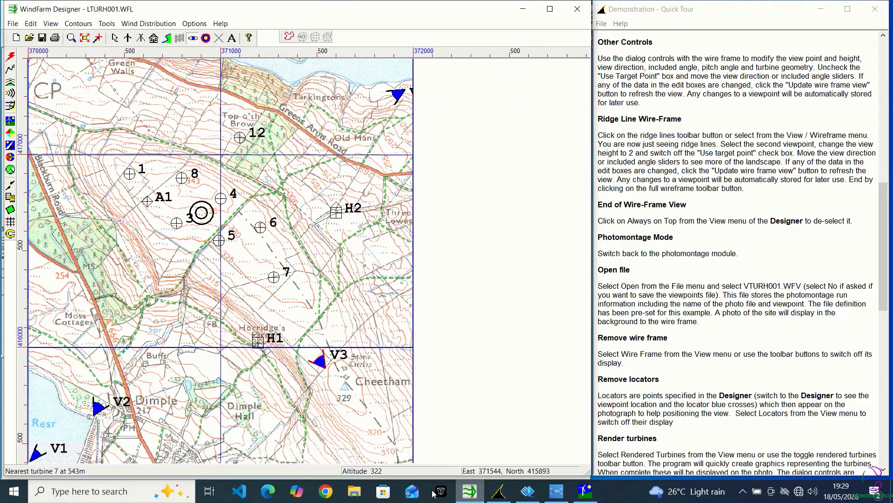
pyautogui.click(52, 24)
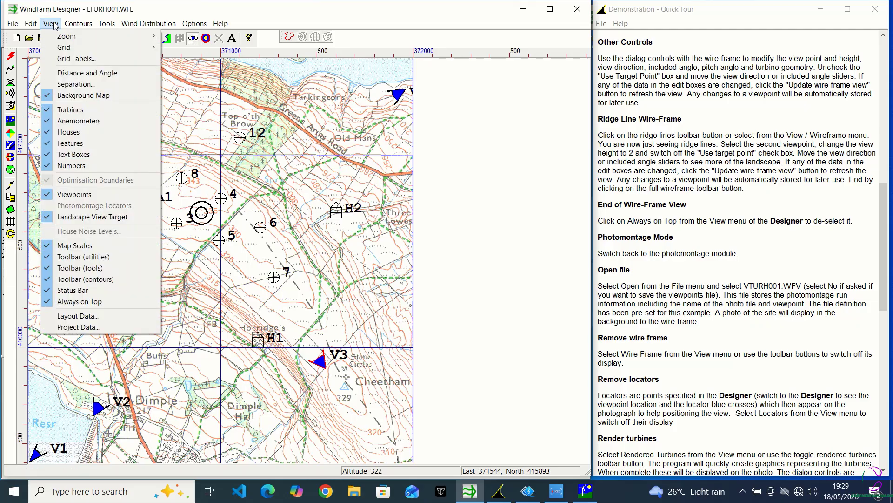
pyautogui.click(79, 302)
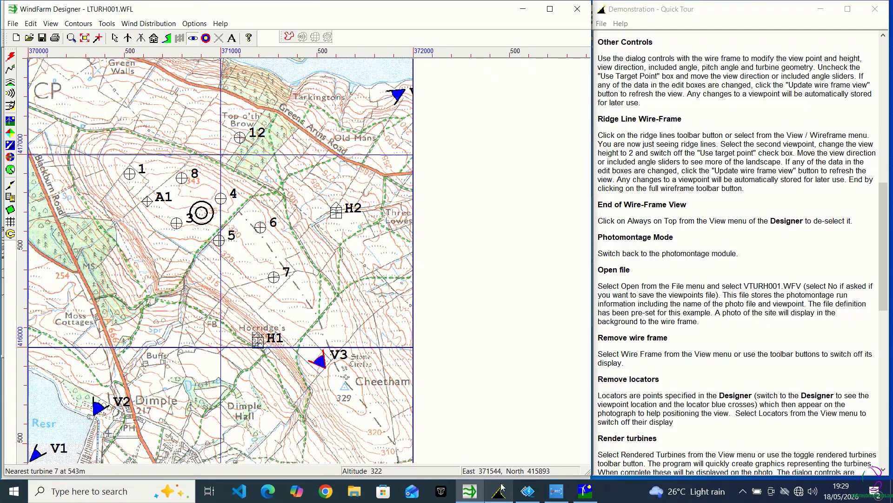
# - Switch to Photomontage and open the photomontage file VTURH001.WFV without saving the changes to VTURH001.VPT
pyautogui.click(578, 496)
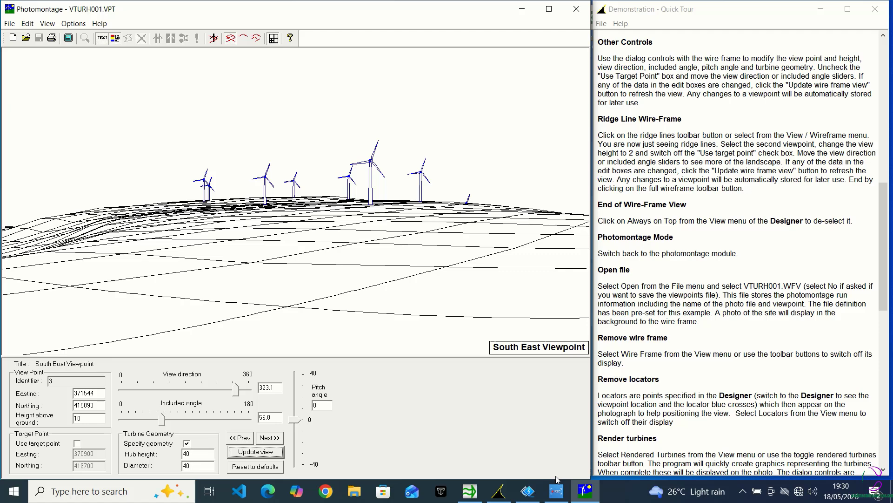
pyautogui.click(10, 24)
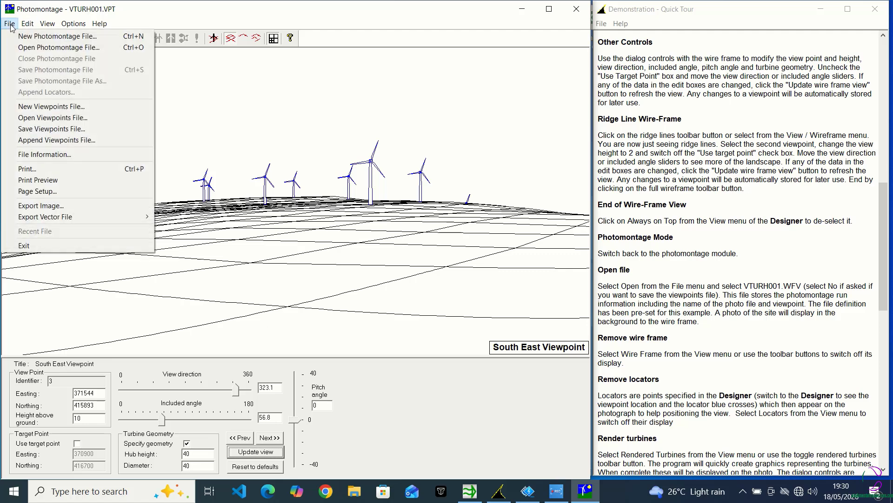
pyautogui.click(61, 48)
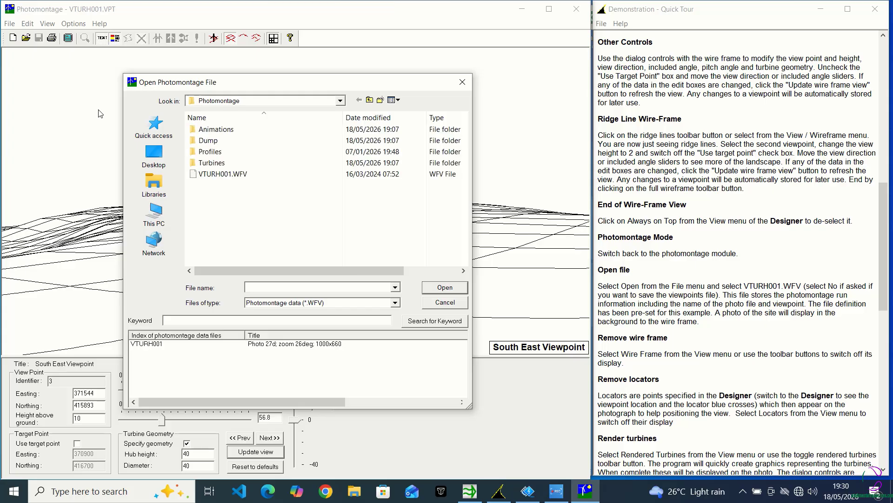
pyautogui.click(207, 174)
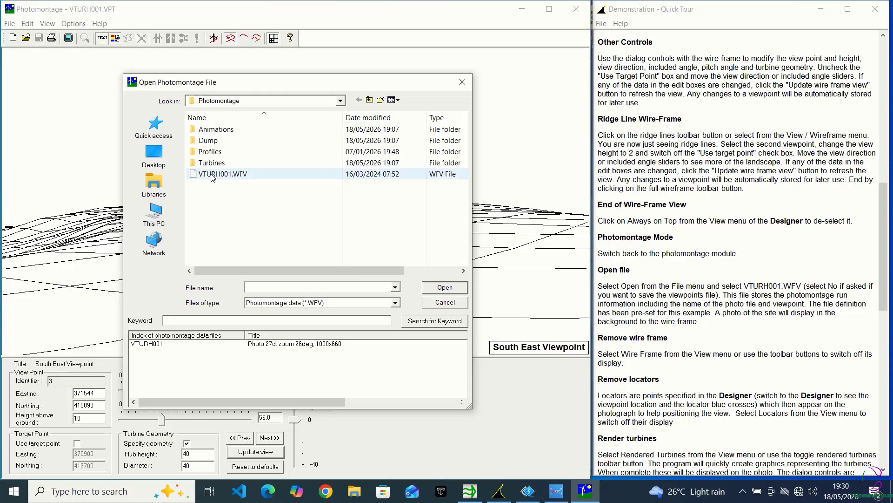
pyautogui.click(432, 288)
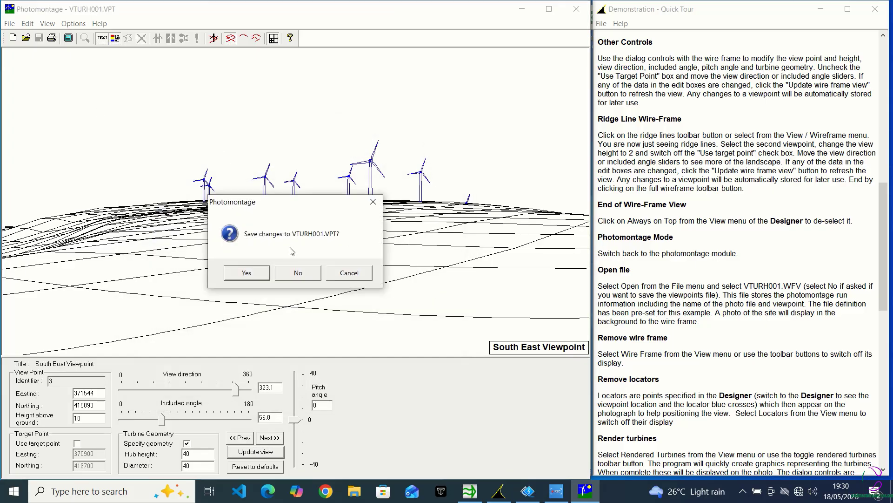
pyautogui.click(306, 275)
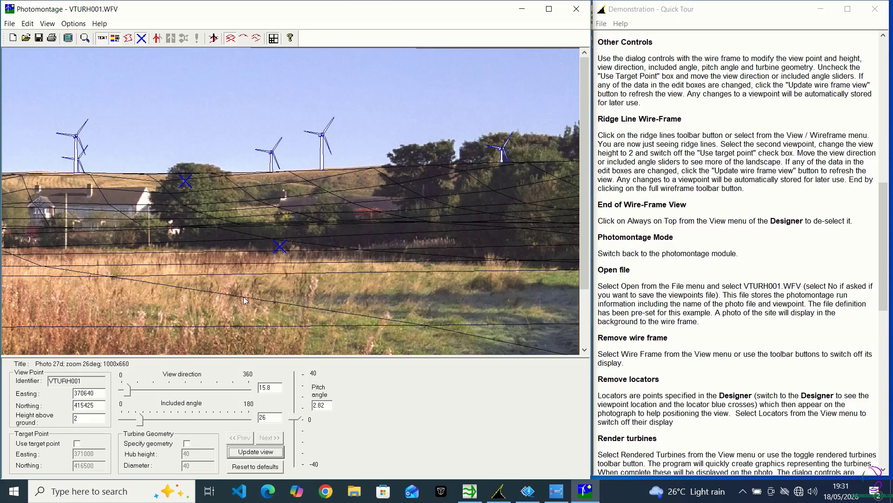
# - Set the wire frame display to None so only the photograph, turbines and locators are shown
pyautogui.click(47, 23)
pyautogui.moveTo(52, 36)
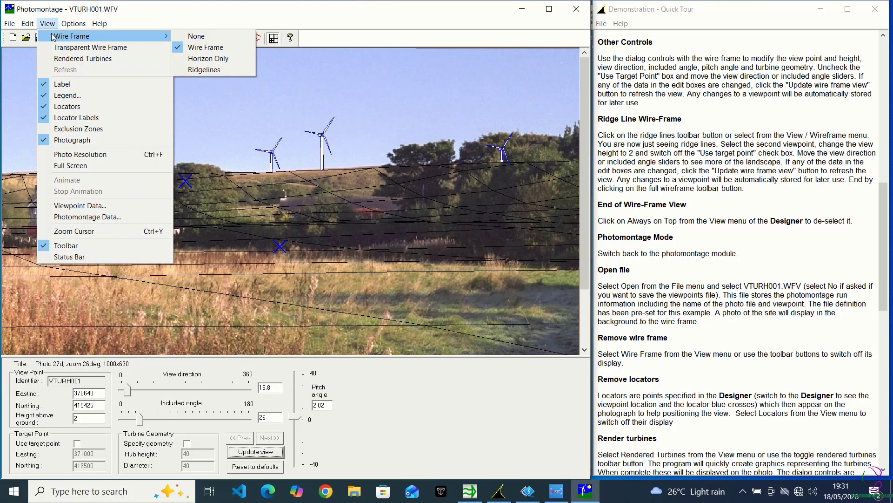
pyautogui.click(217, 37)
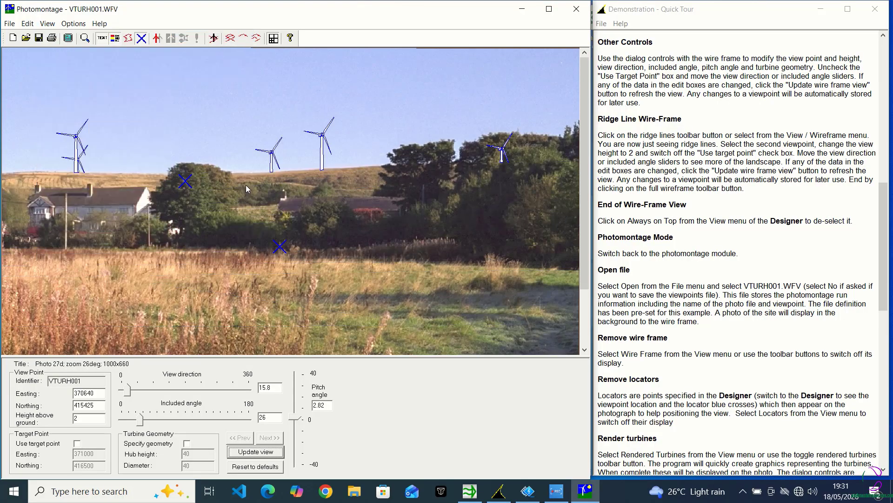
# - Read on in the Quick Tour from Remove locators, and switch to the Designer to examine the viewpoint location and locator crosses
pyautogui.click(885, 254)
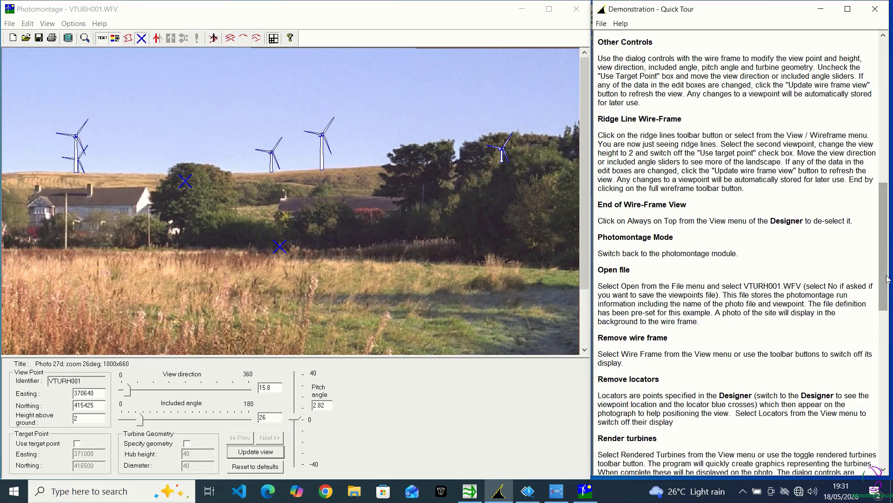
pyautogui.moveTo(886, 253); pyautogui.dragTo(886, 353)
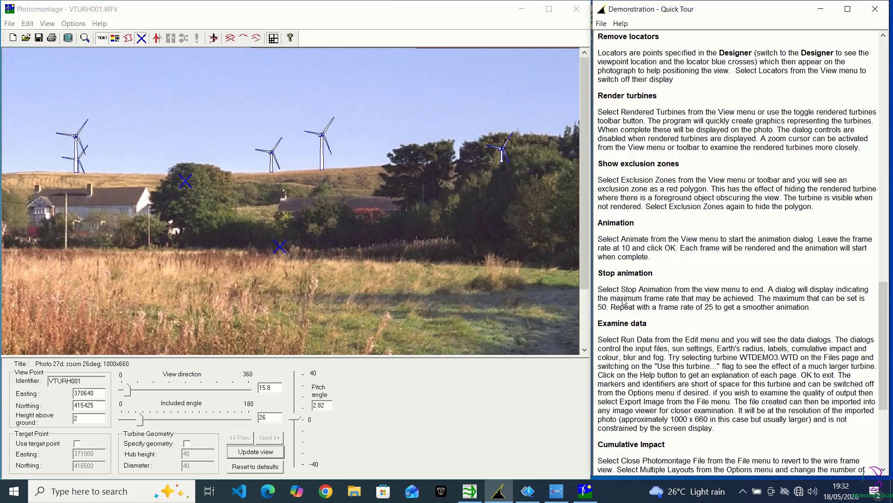
pyautogui.click(458, 497)
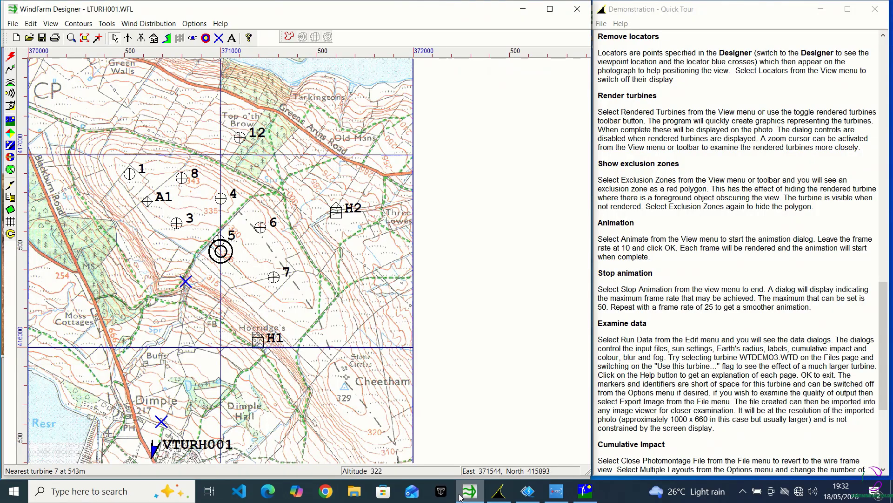
pyautogui.click(49, 23)
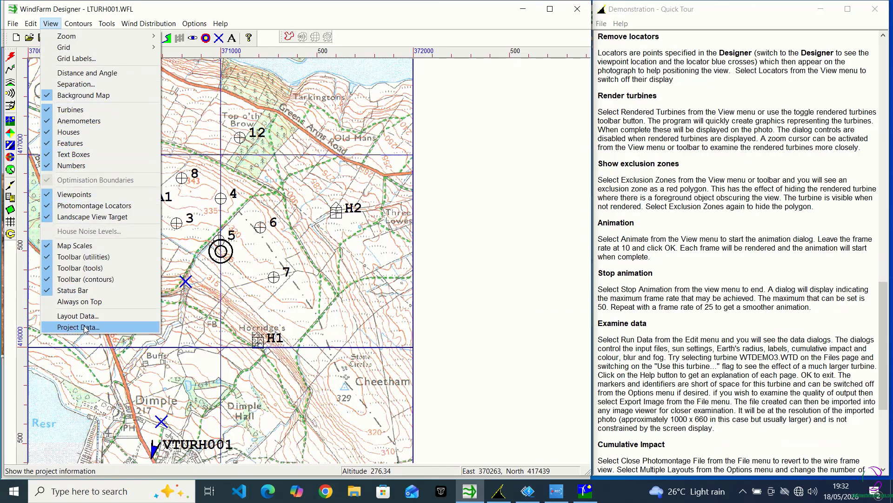
# - Return to Photomontage and toggle the locators' display on the photograph, leaving them switched off
pyautogui.click(585, 491)
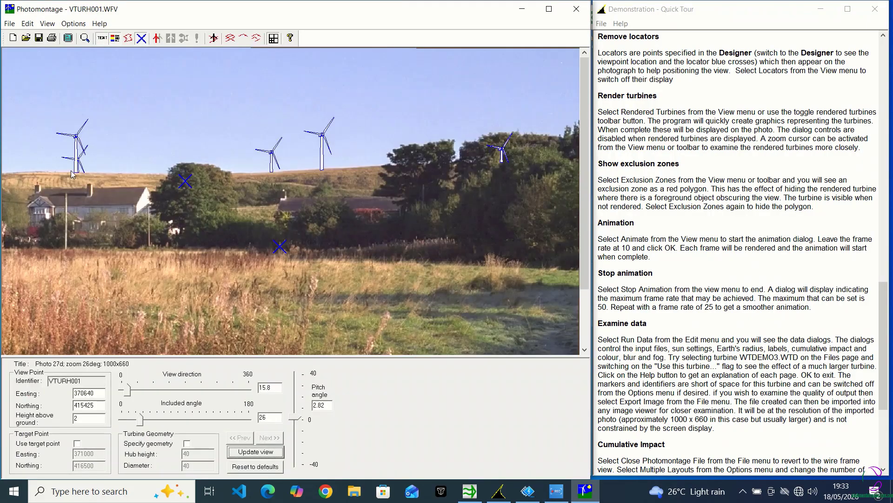
pyautogui.click(43, 25)
pyautogui.click(65, 106)
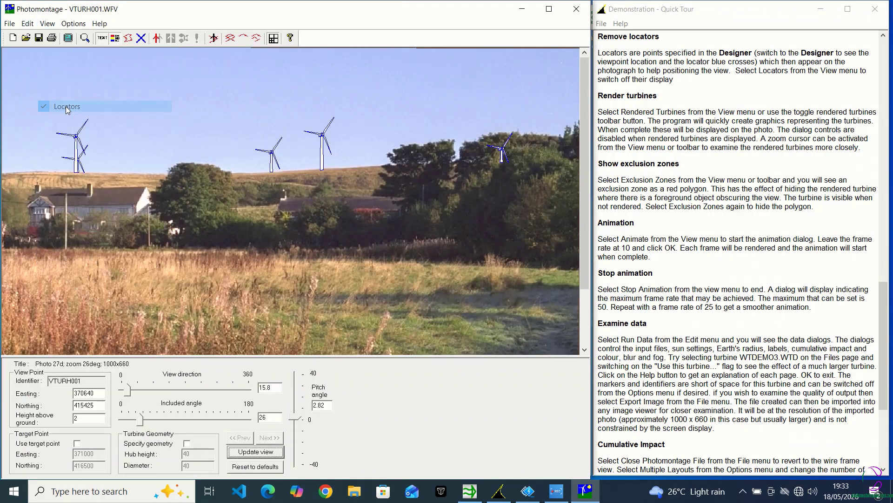
pyautogui.click(56, 26)
pyautogui.click(64, 106)
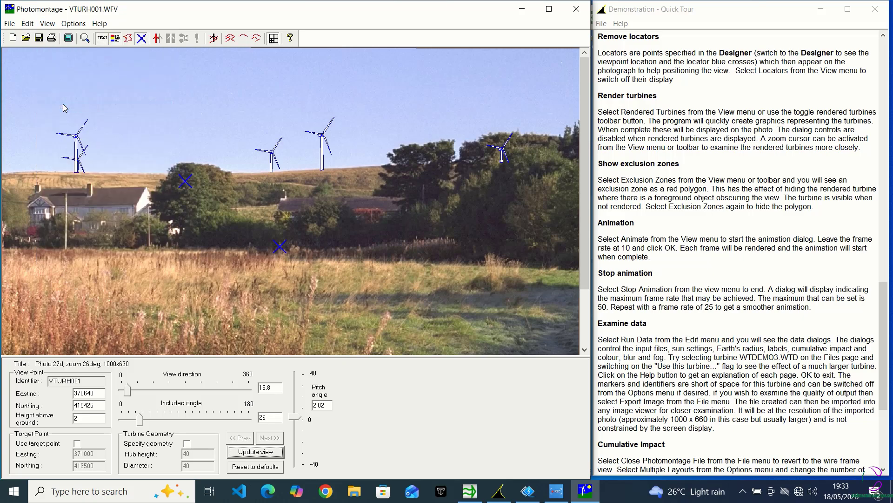
pyautogui.click(48, 24)
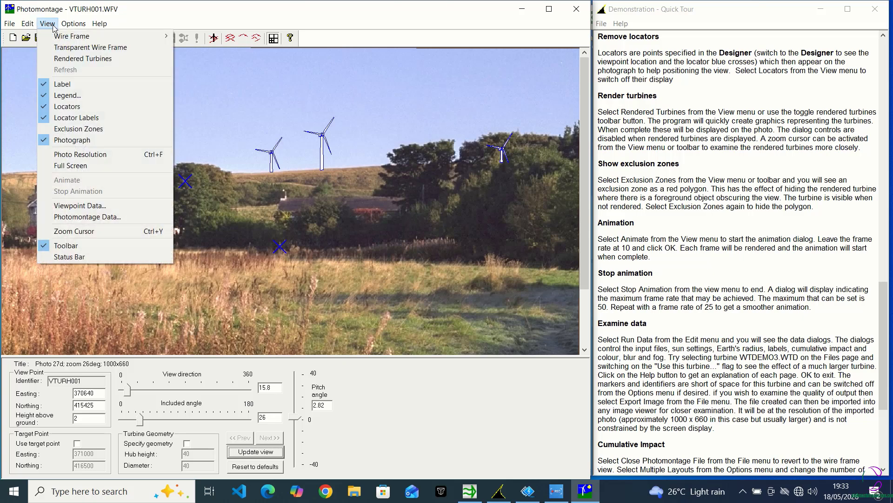
pyautogui.click(66, 106)
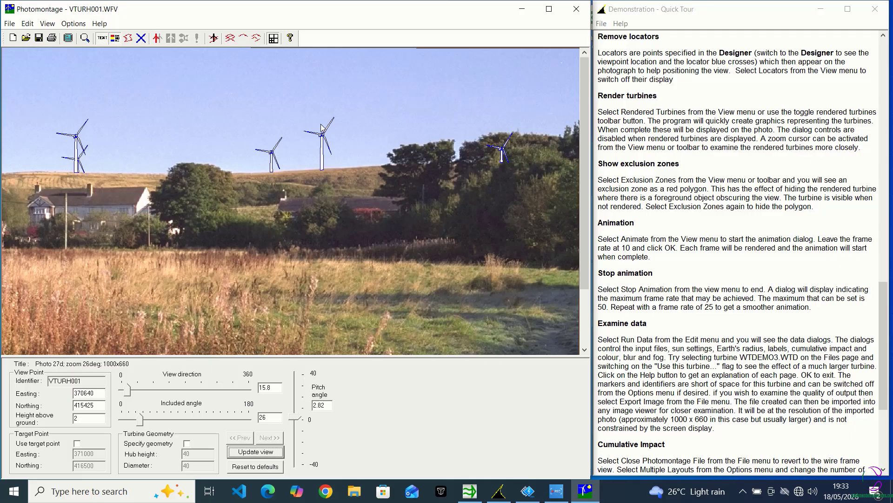
# - Turn on the display of rendered turbines on the site photograph
pyautogui.click(45, 26)
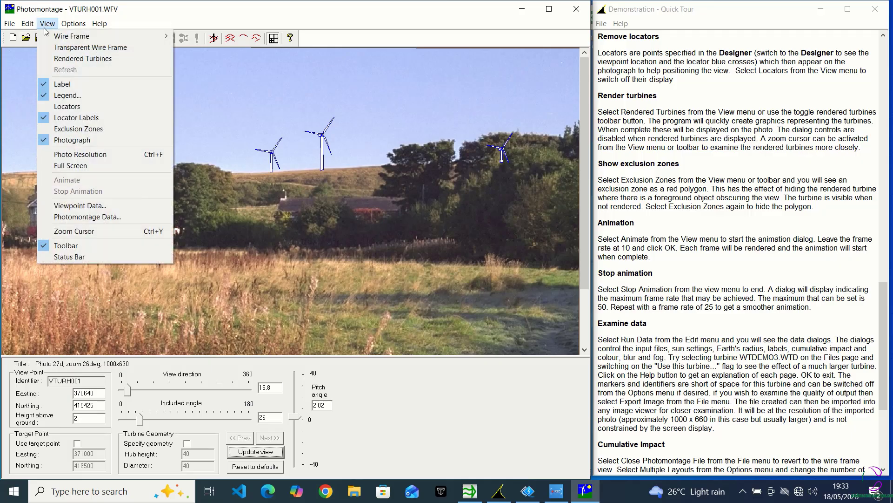
pyautogui.click(71, 58)
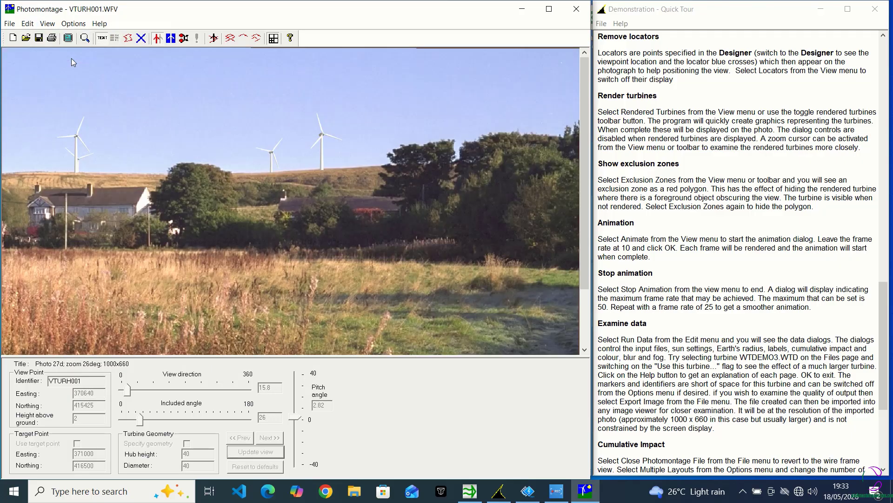